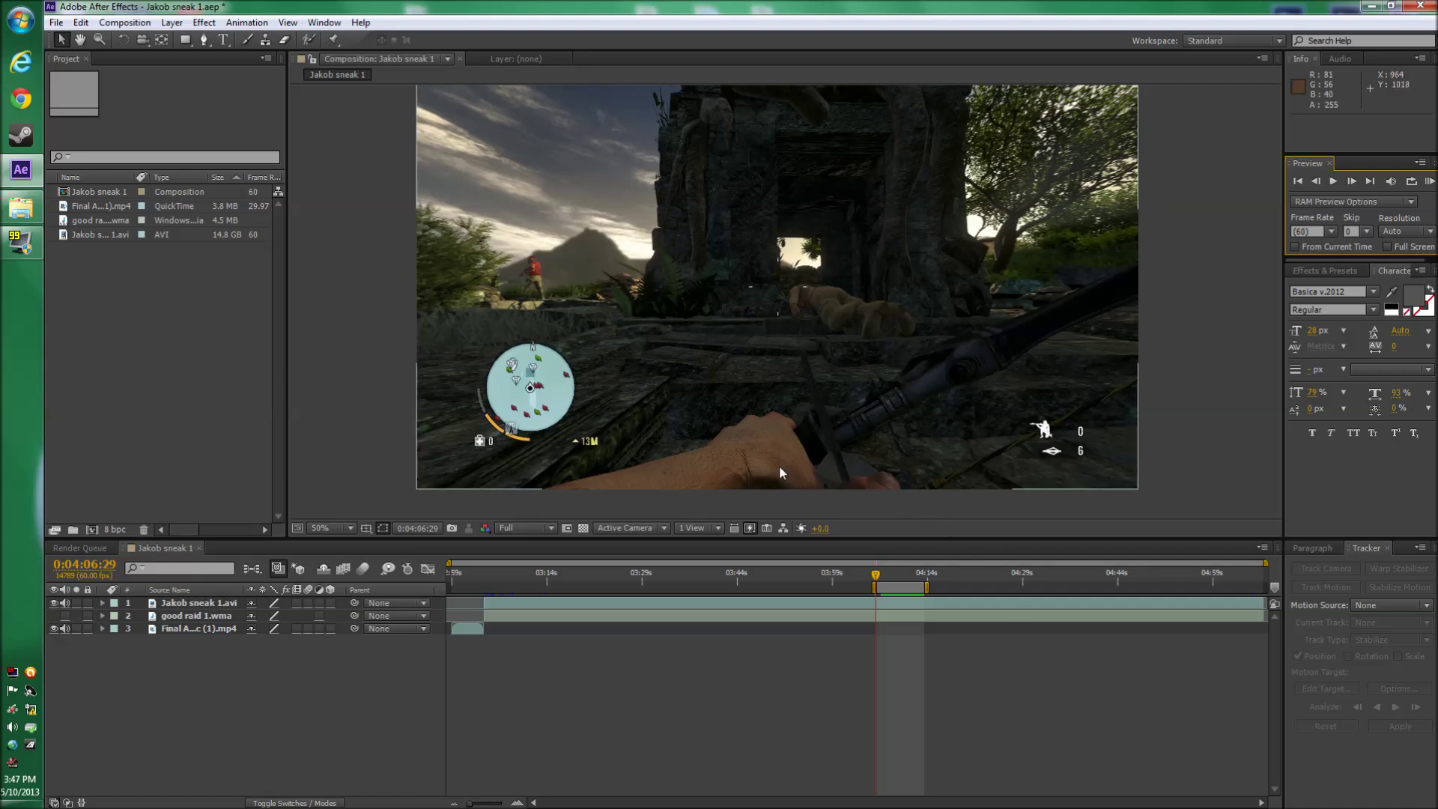
Add the Jakob sneak 1 composition to the Render Queue, then minimize After Effects
left_click(124, 23)
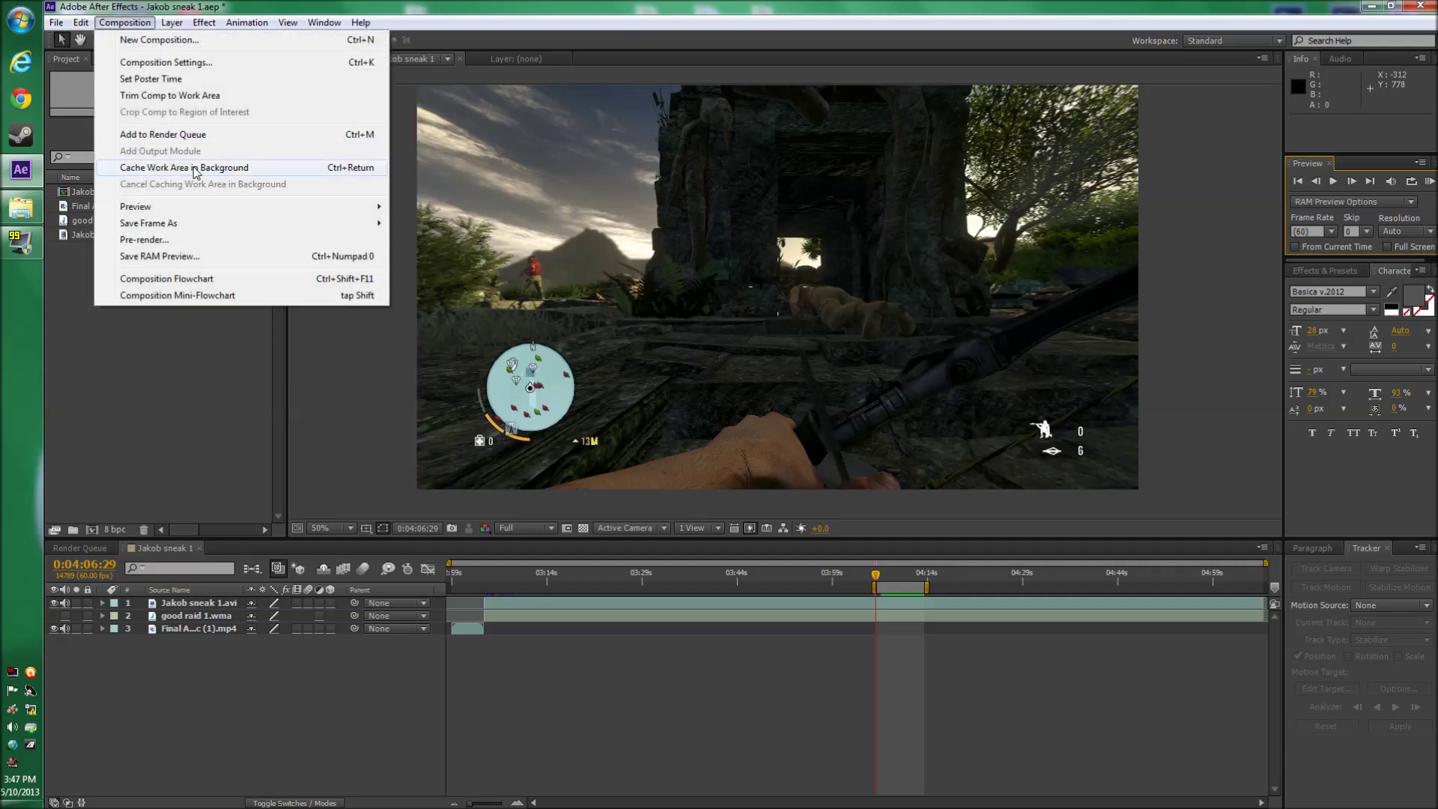
left_click(162, 127)
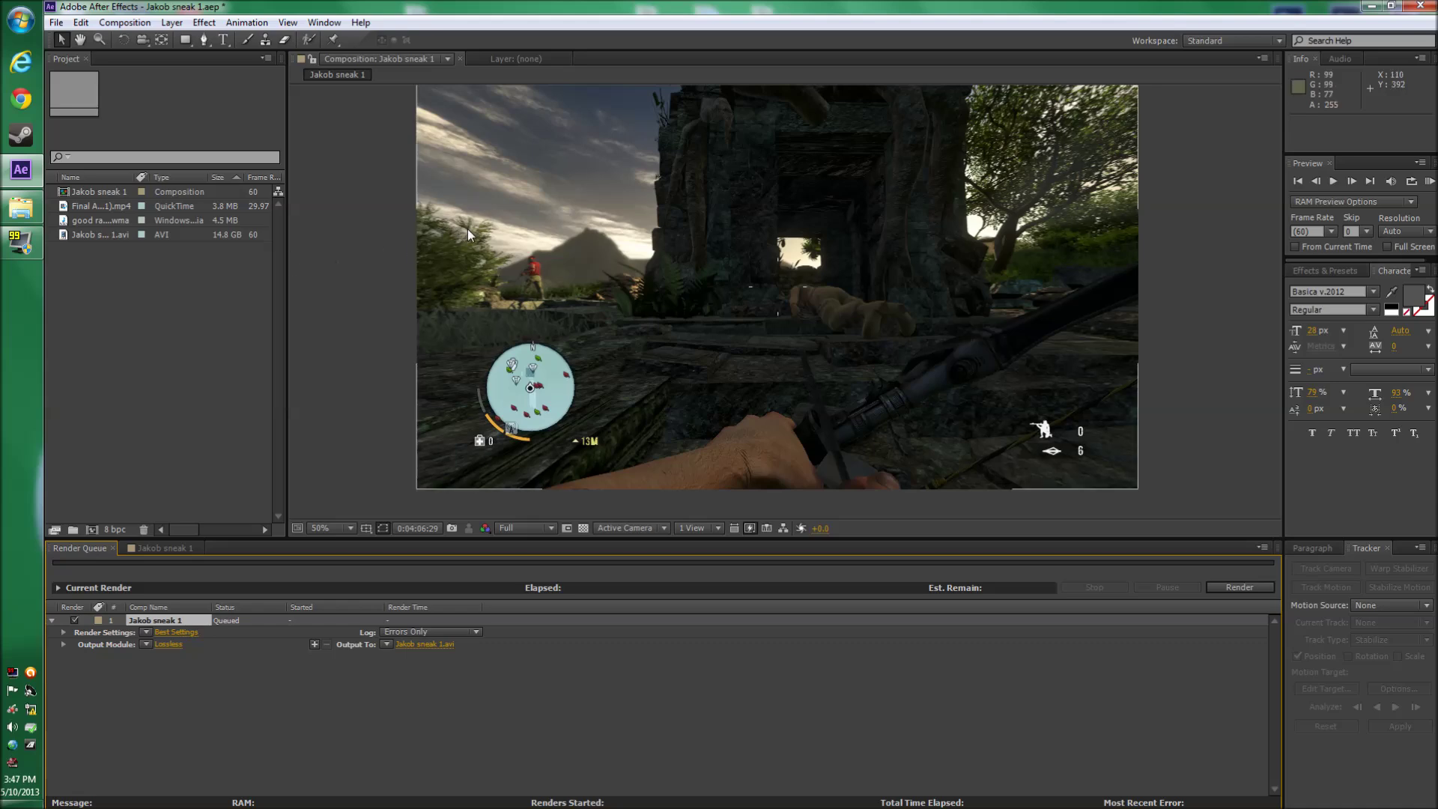
left_click(1368, 6)
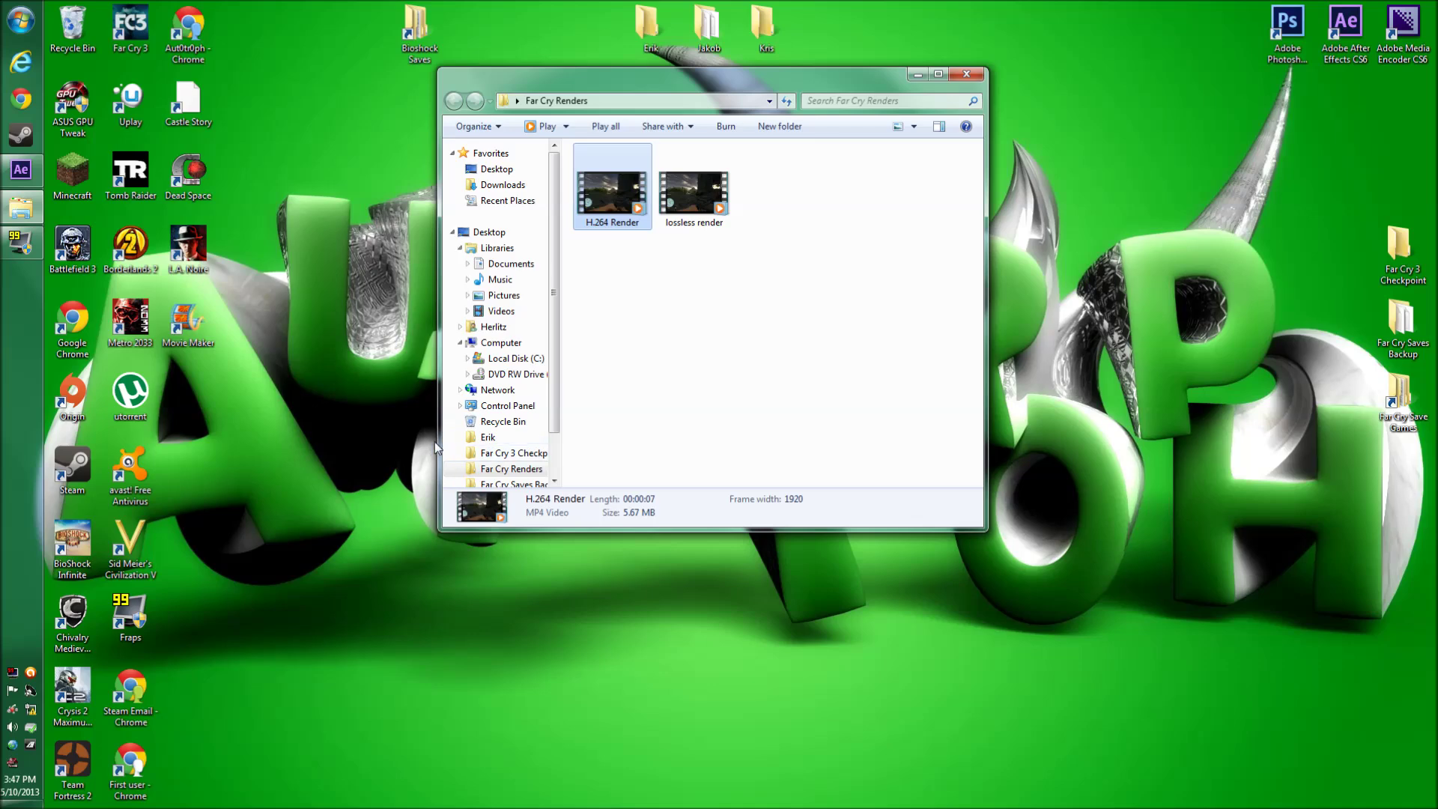
Change the queued output module to H.264 with audio output, saving as Jakob sneak 1.mp4
left_click(21, 169)
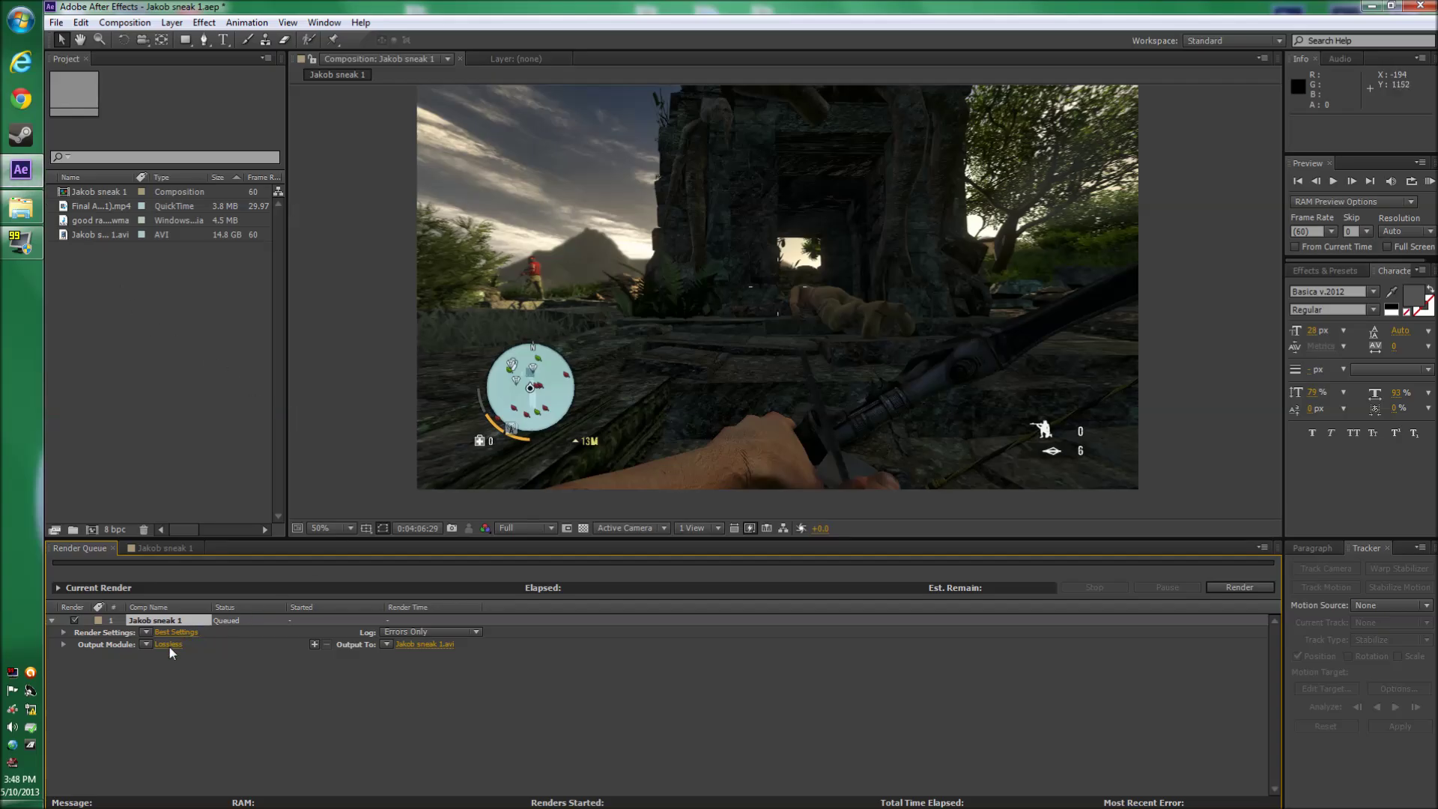
left_click(169, 645)
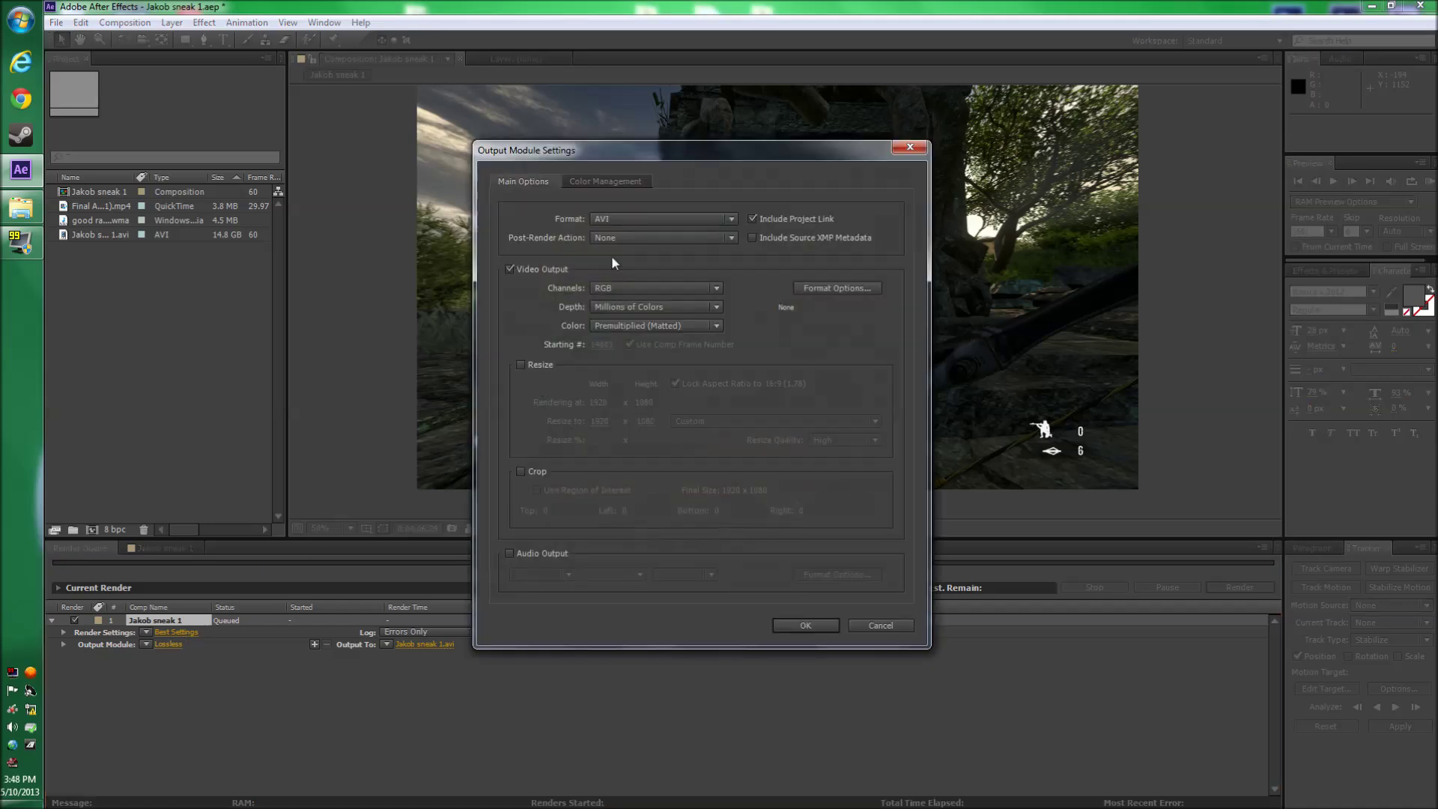
left_click(663, 218)
key("Escape")
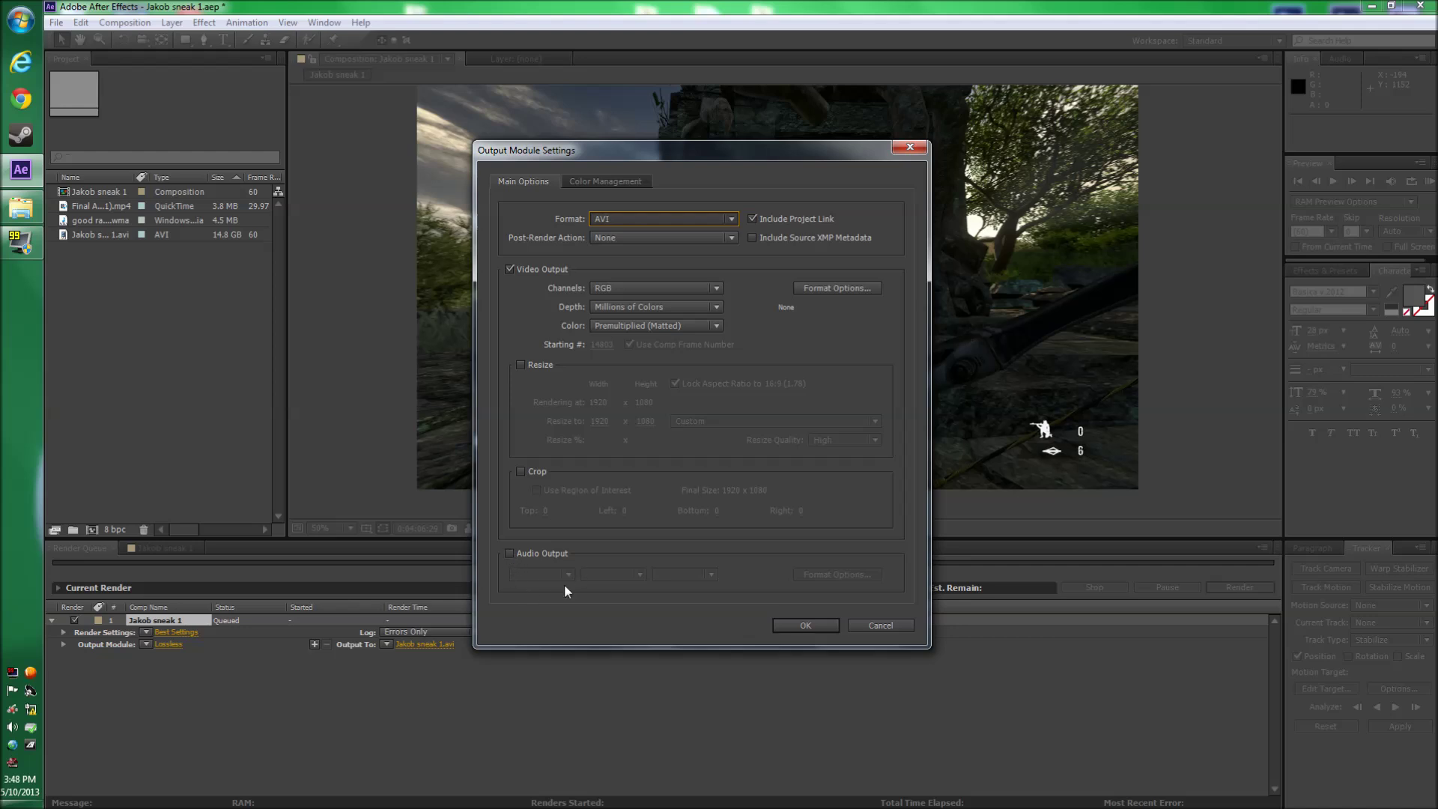
key("h")
left_click(510, 554)
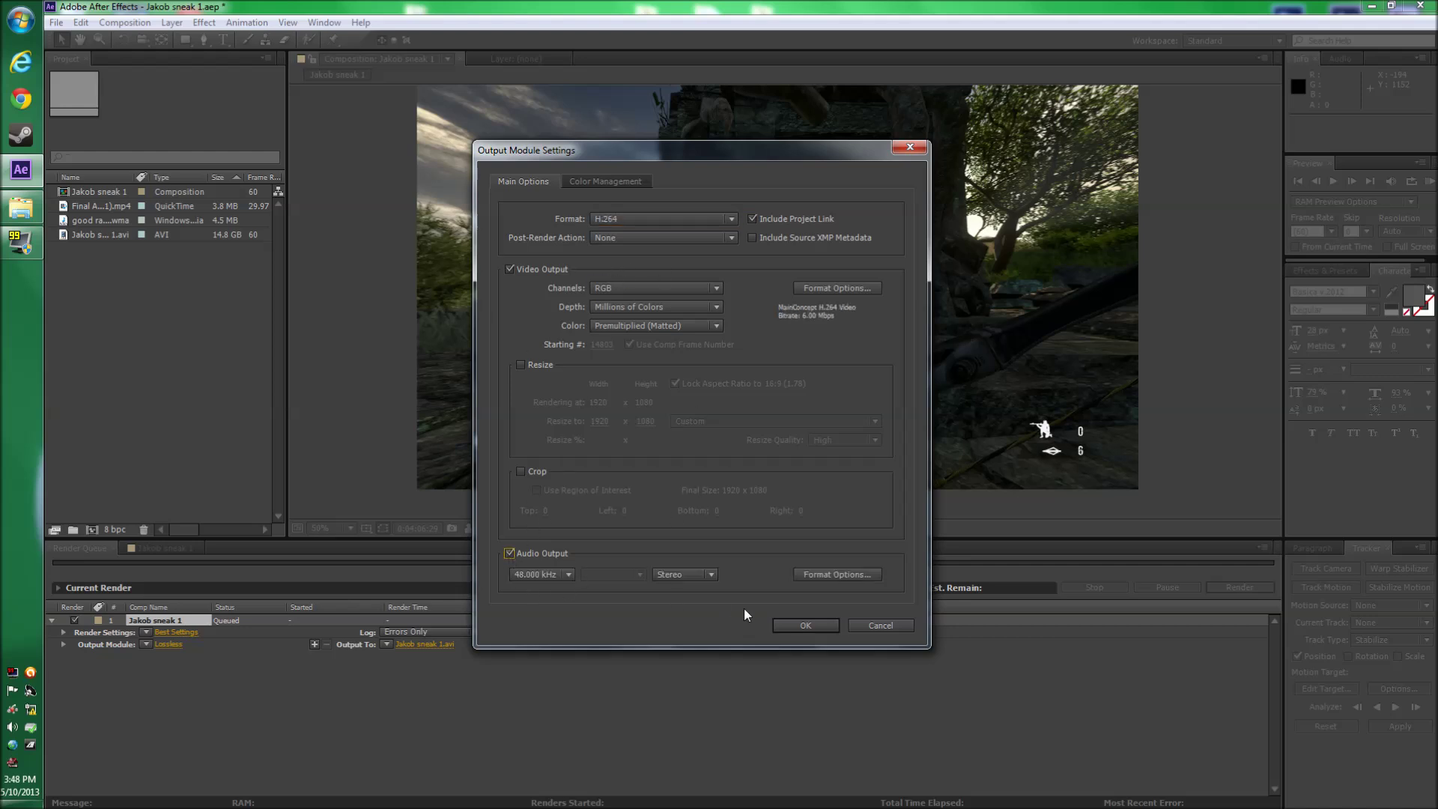
left_click(795, 624)
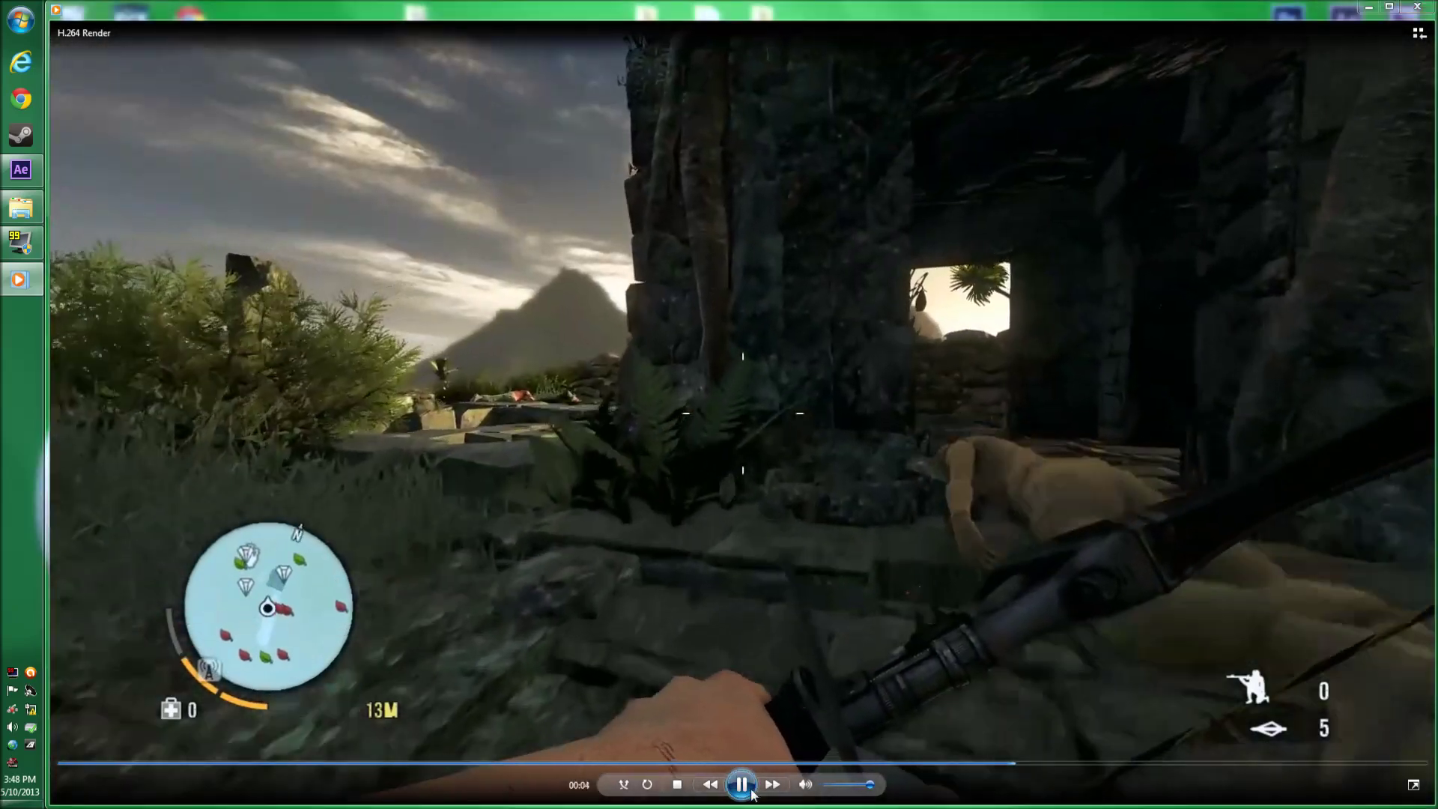
Pause and close the H.264 Render clip, then play, pause and close the lossless render clip
left_click(741, 784)
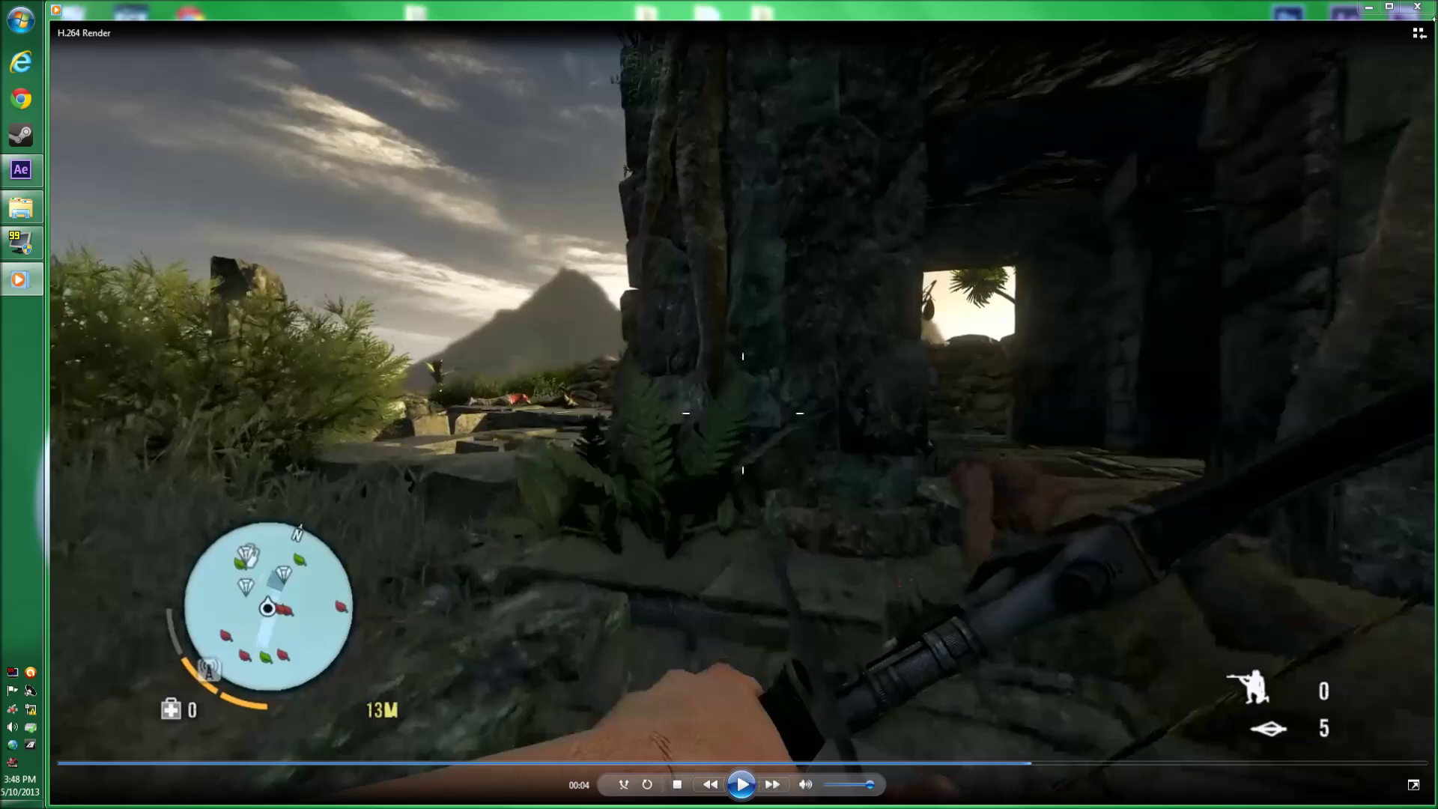
left_click(1417, 7)
double_click(710, 189)
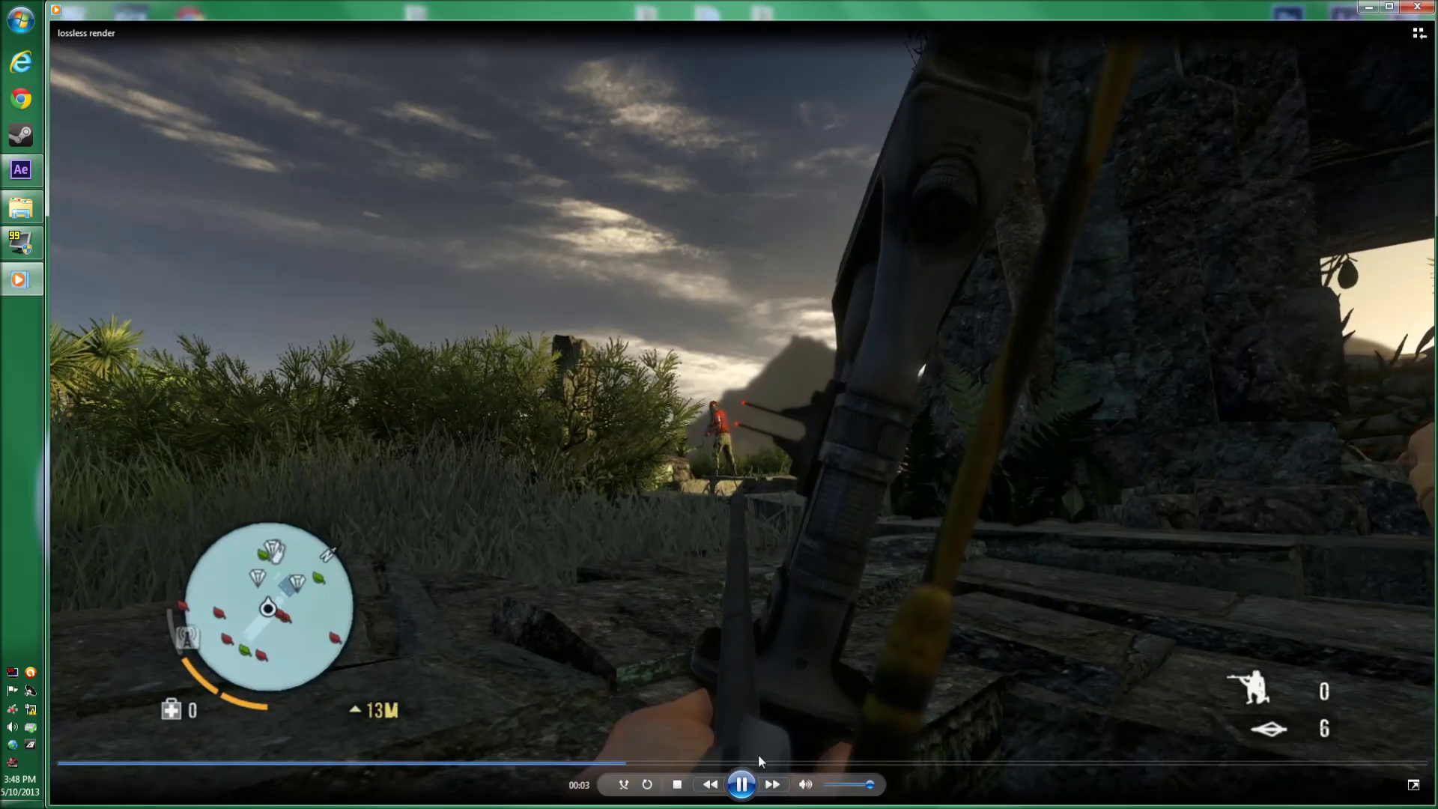
left_click(743, 784)
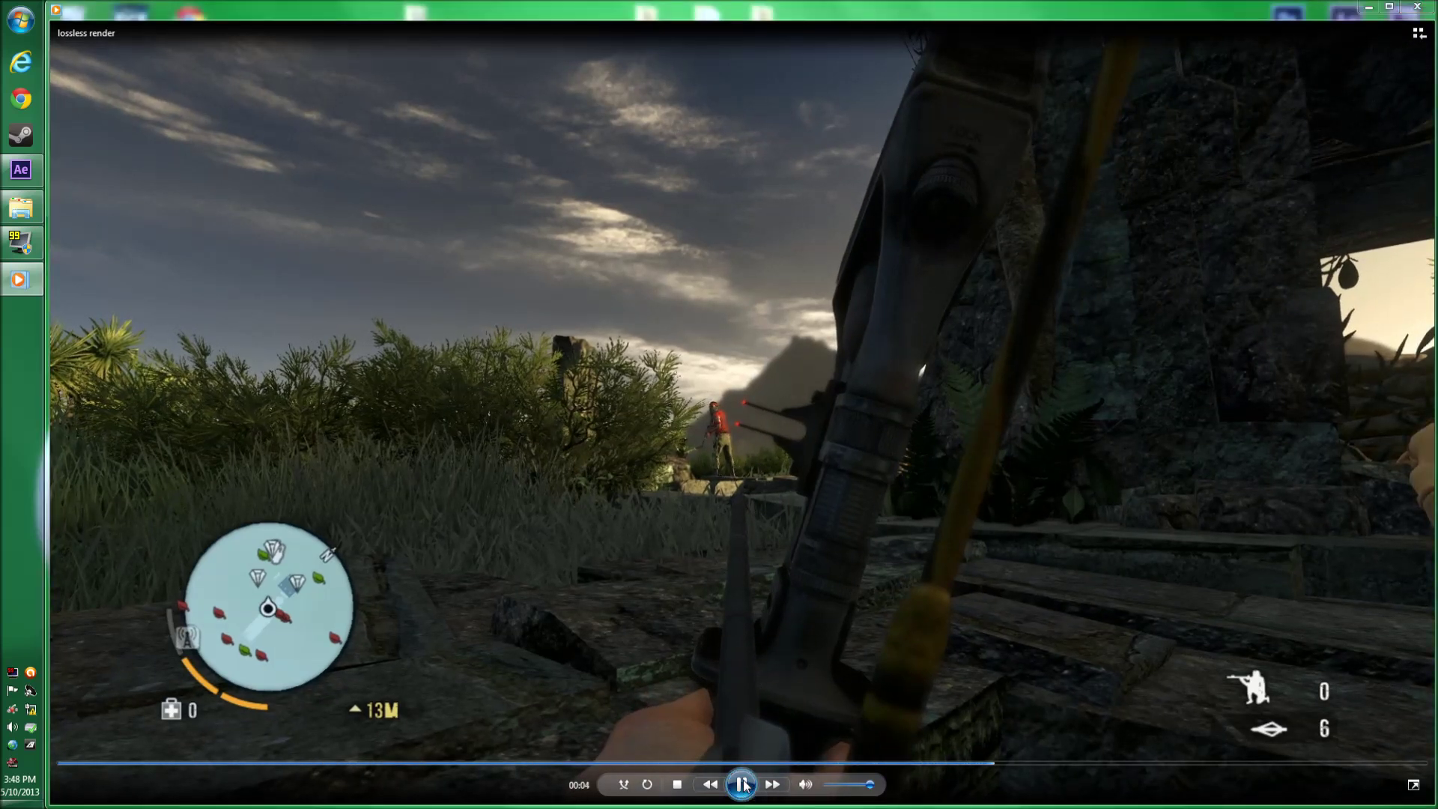
left_click(1415, 9)
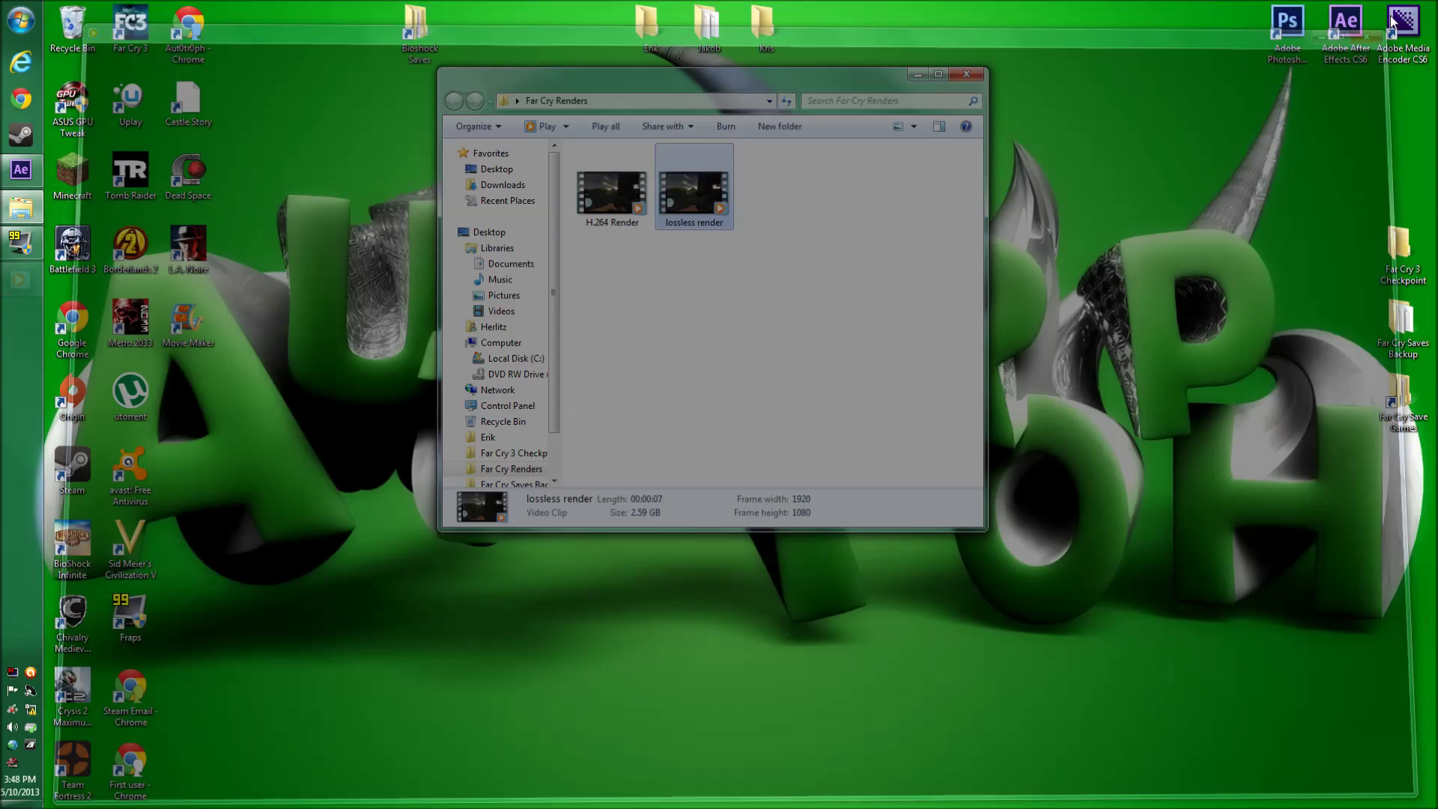
mouse_move(6, 172)
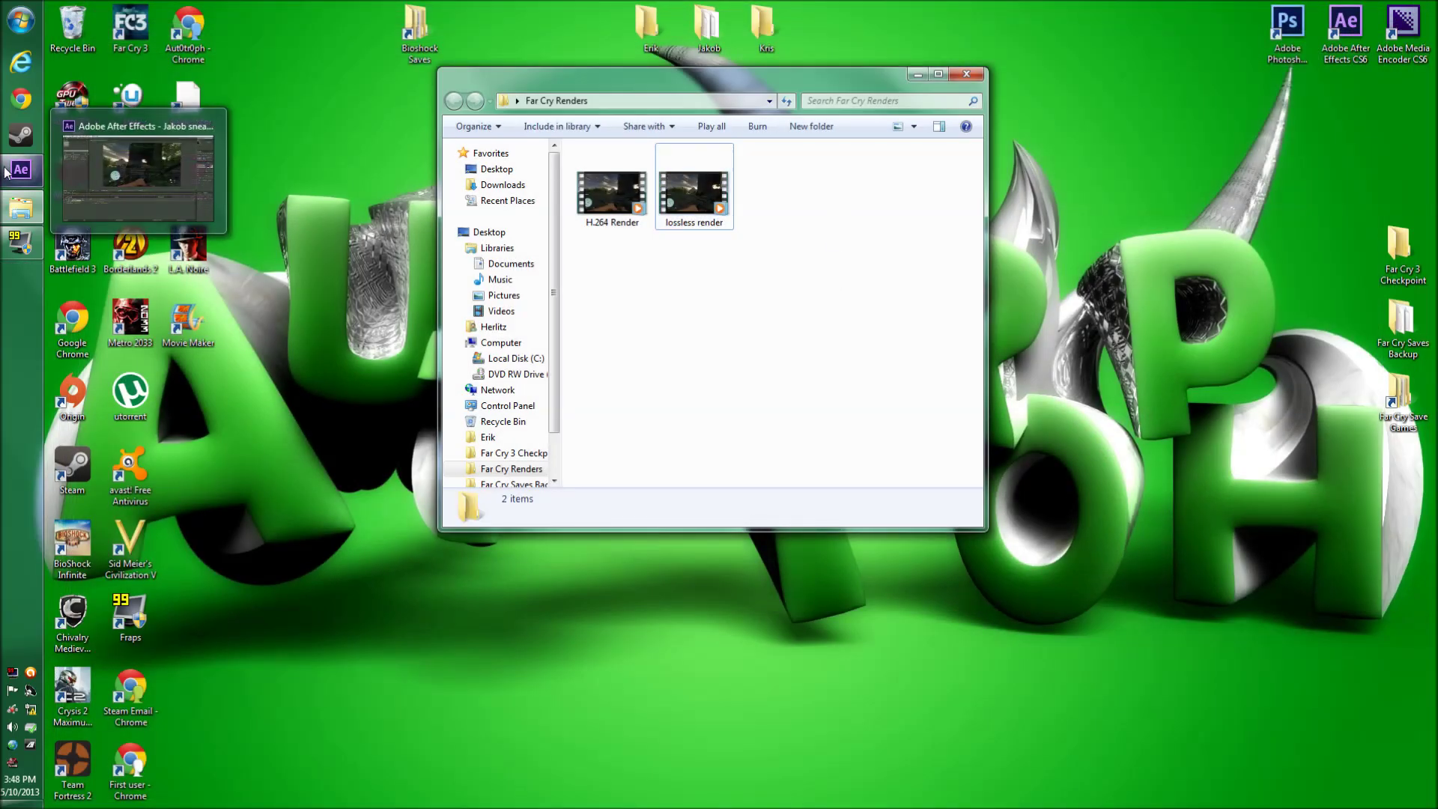
Delete the H.264 item from the After Effects Render Queue
left_click(6, 172)
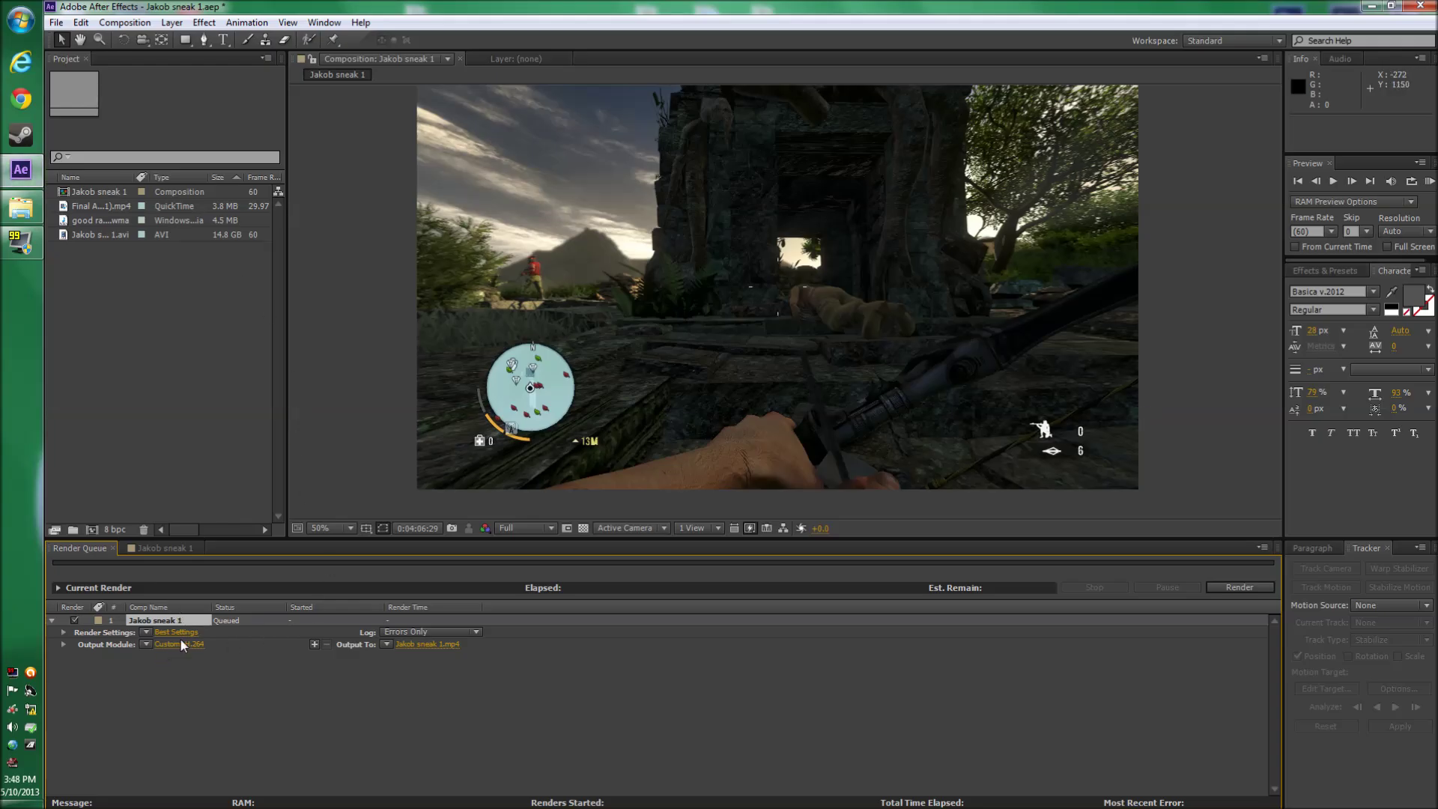
left_click(178, 642)
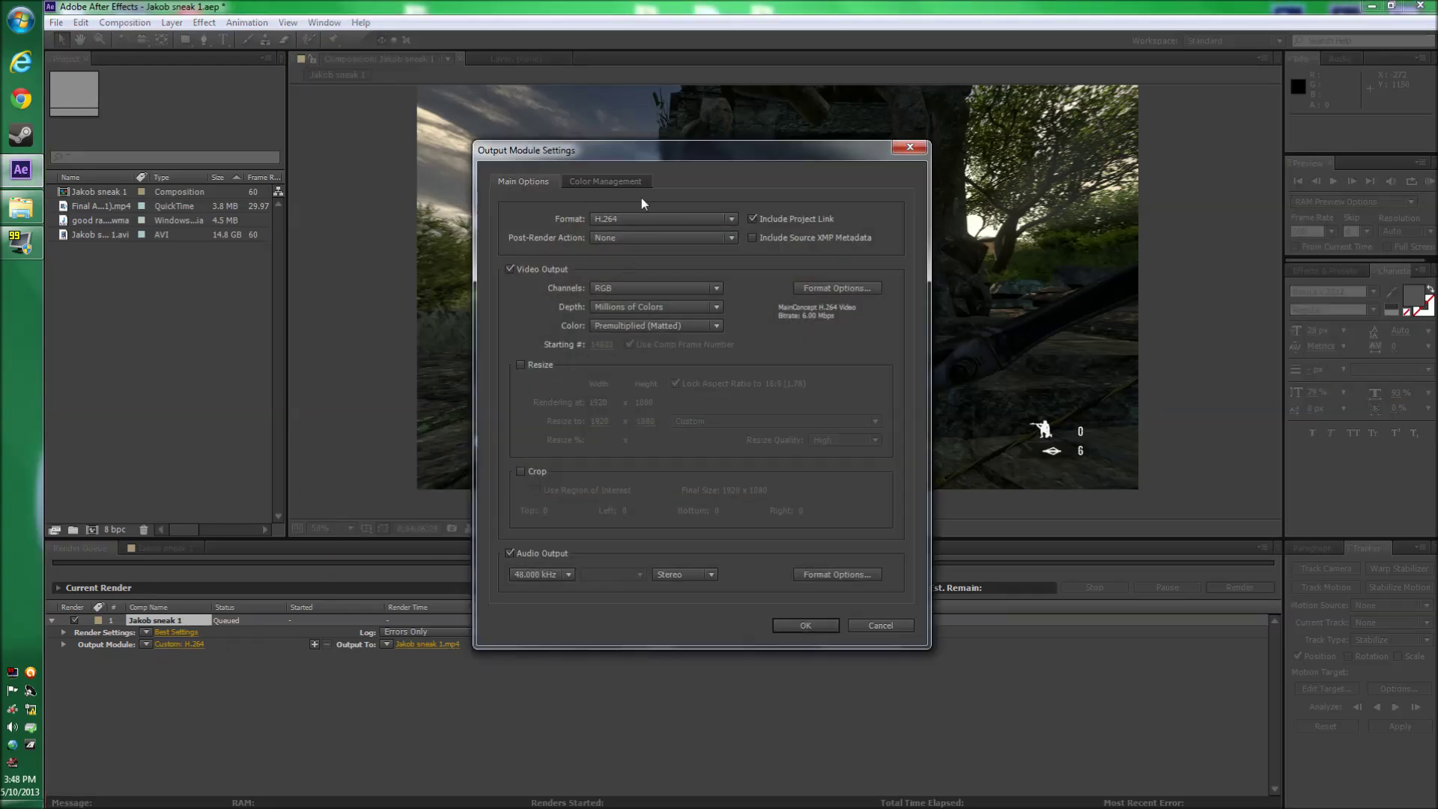
left_click(884, 627)
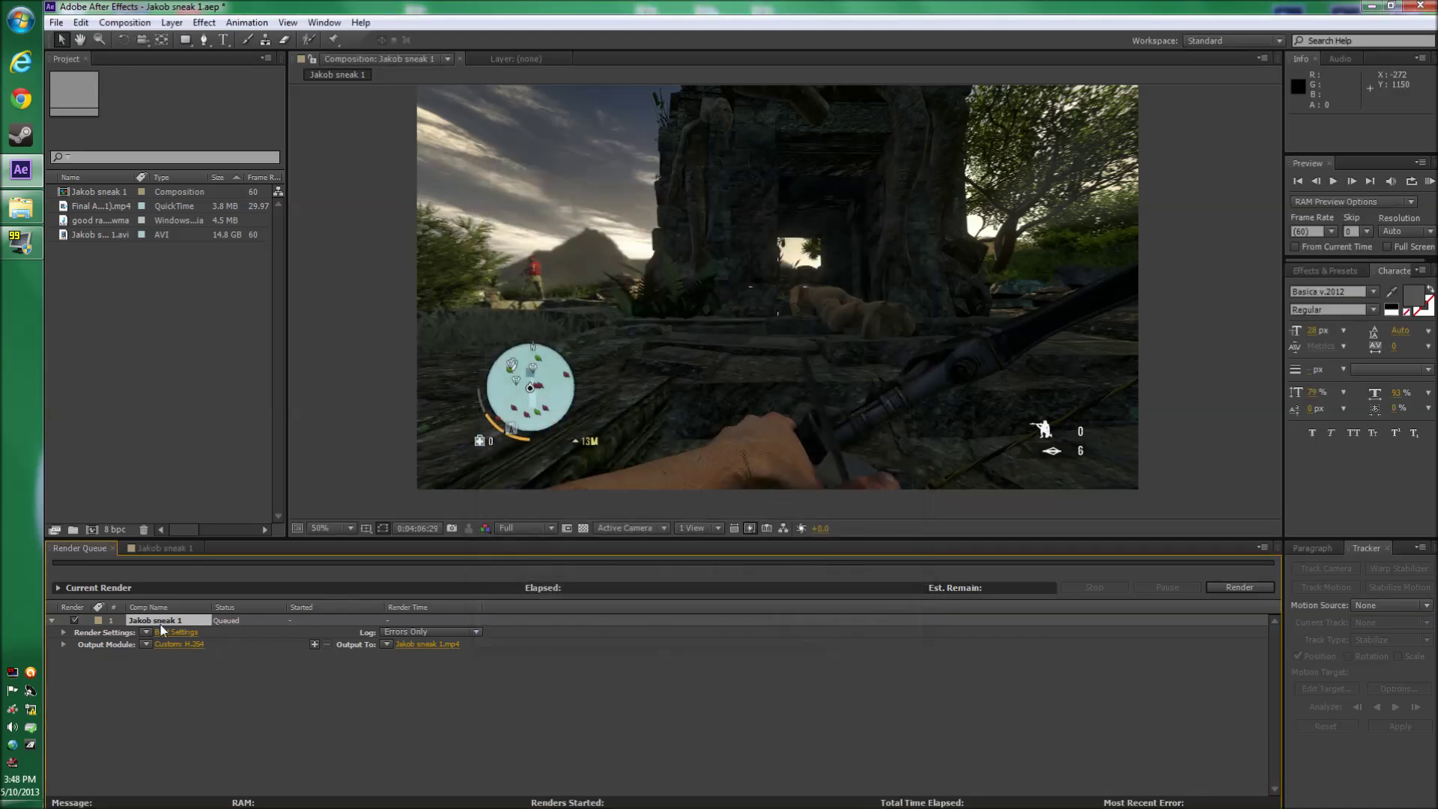
key("Delete")
Re-queue Jakob sneak 1 with the Lossless output module and audio output enabled
left_click(184, 547)
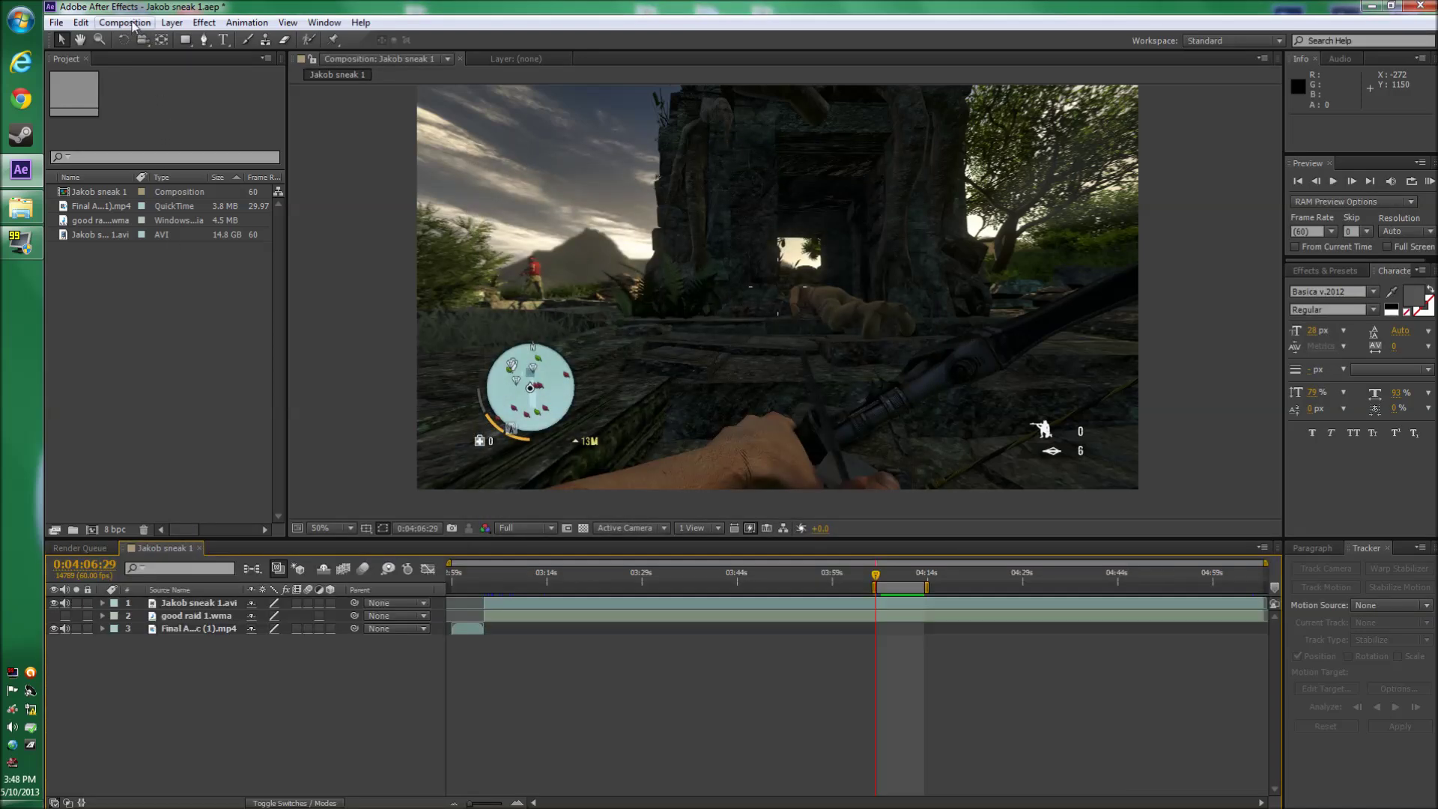
left_click(125, 22)
left_click(191, 132)
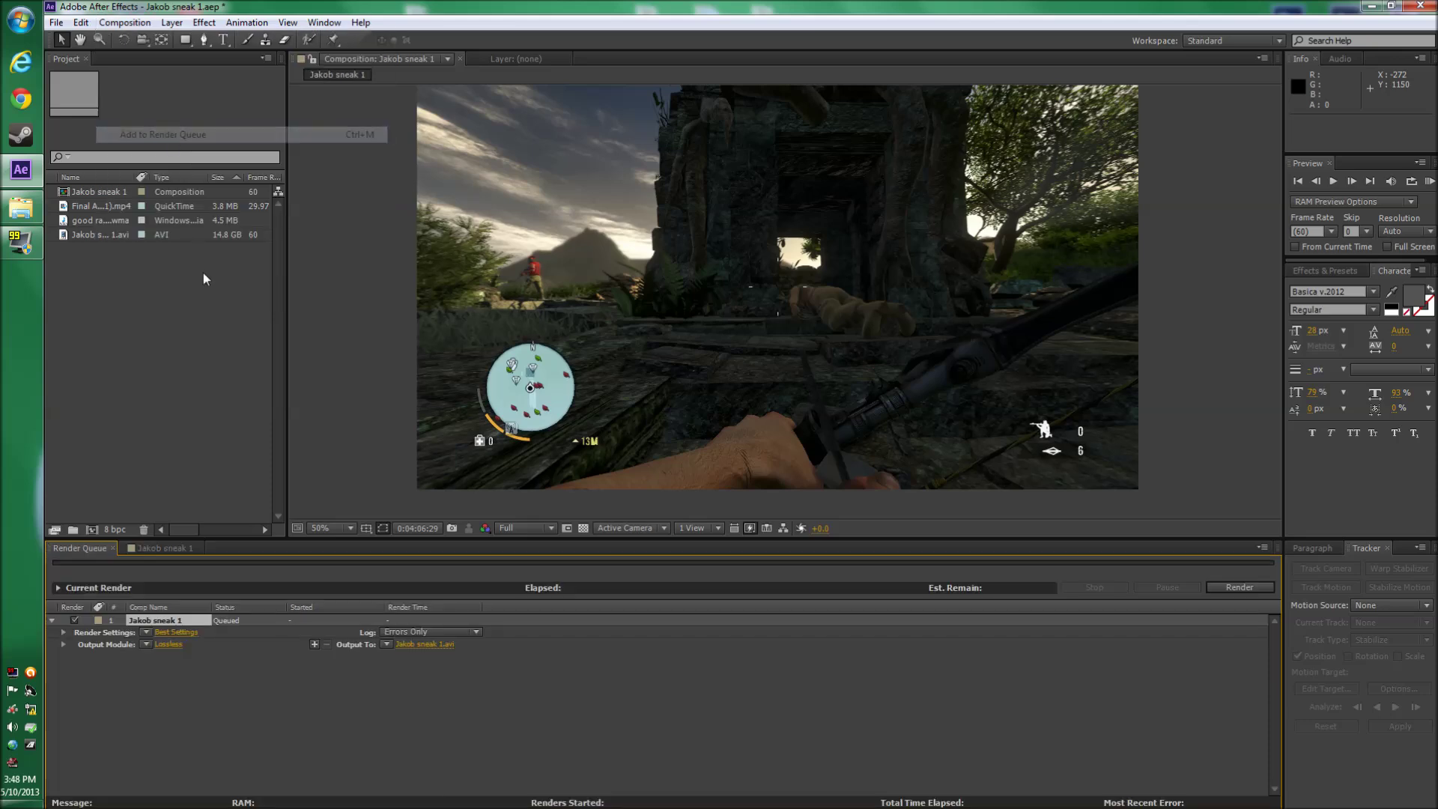
left_click(168, 645)
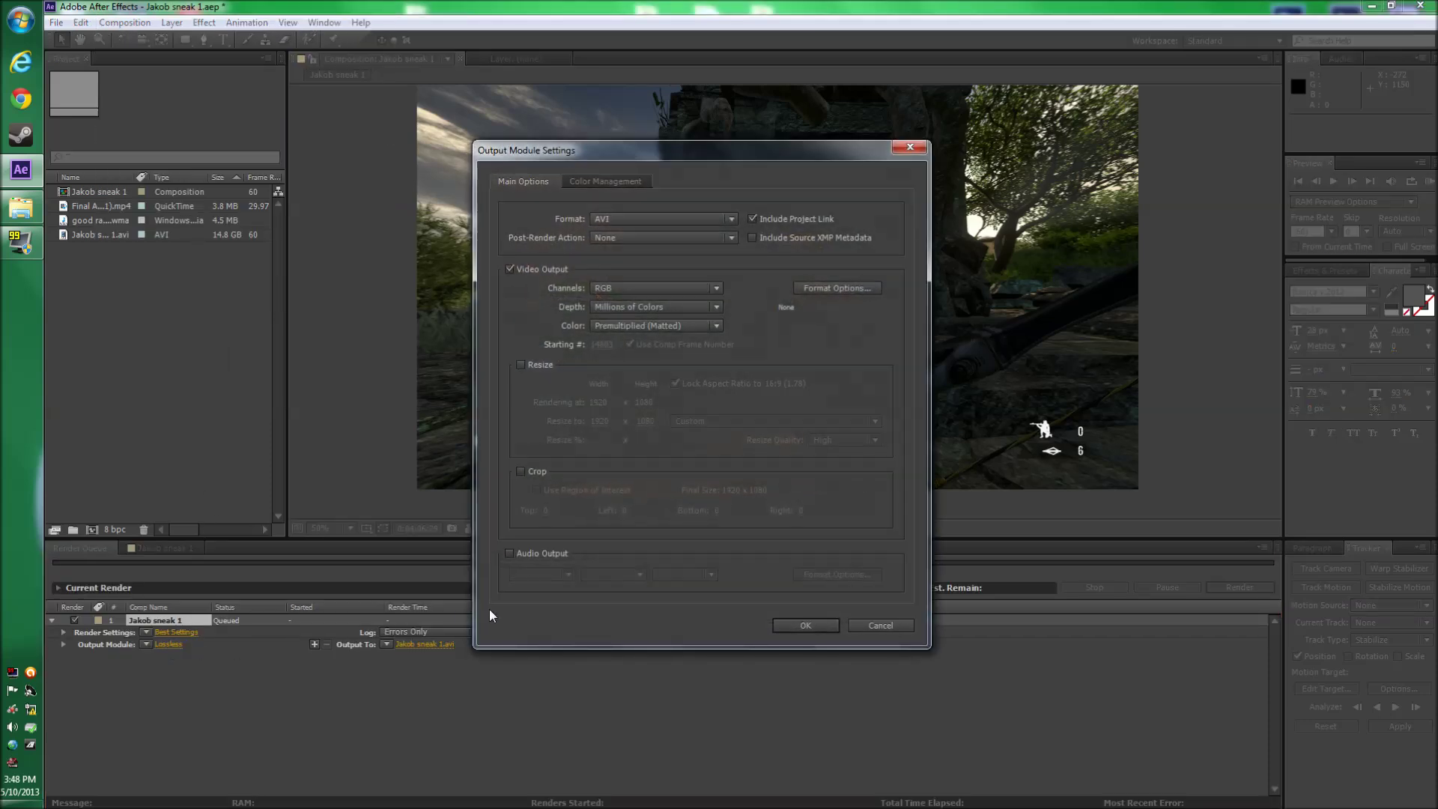
left_click(509, 554)
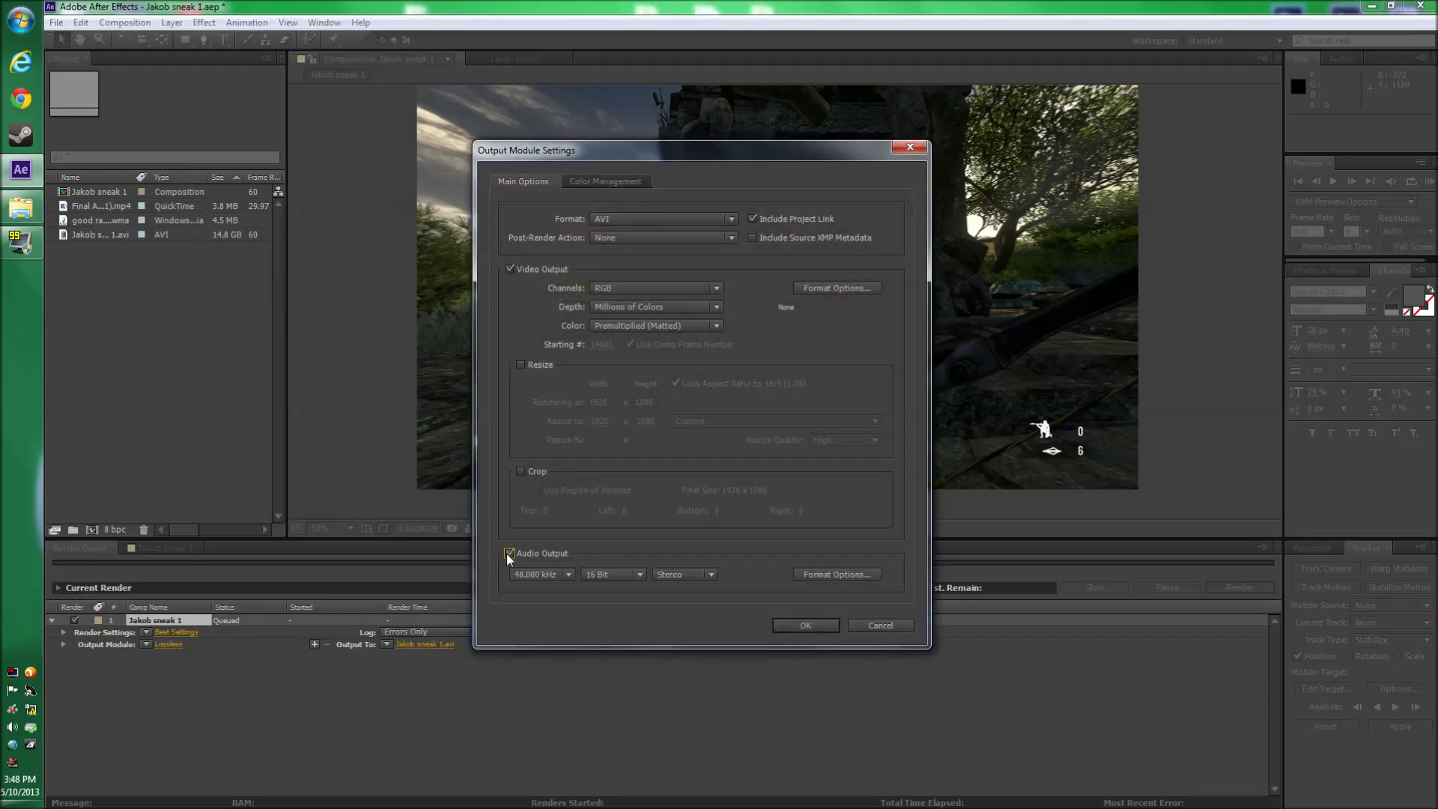
left_click(805, 626)
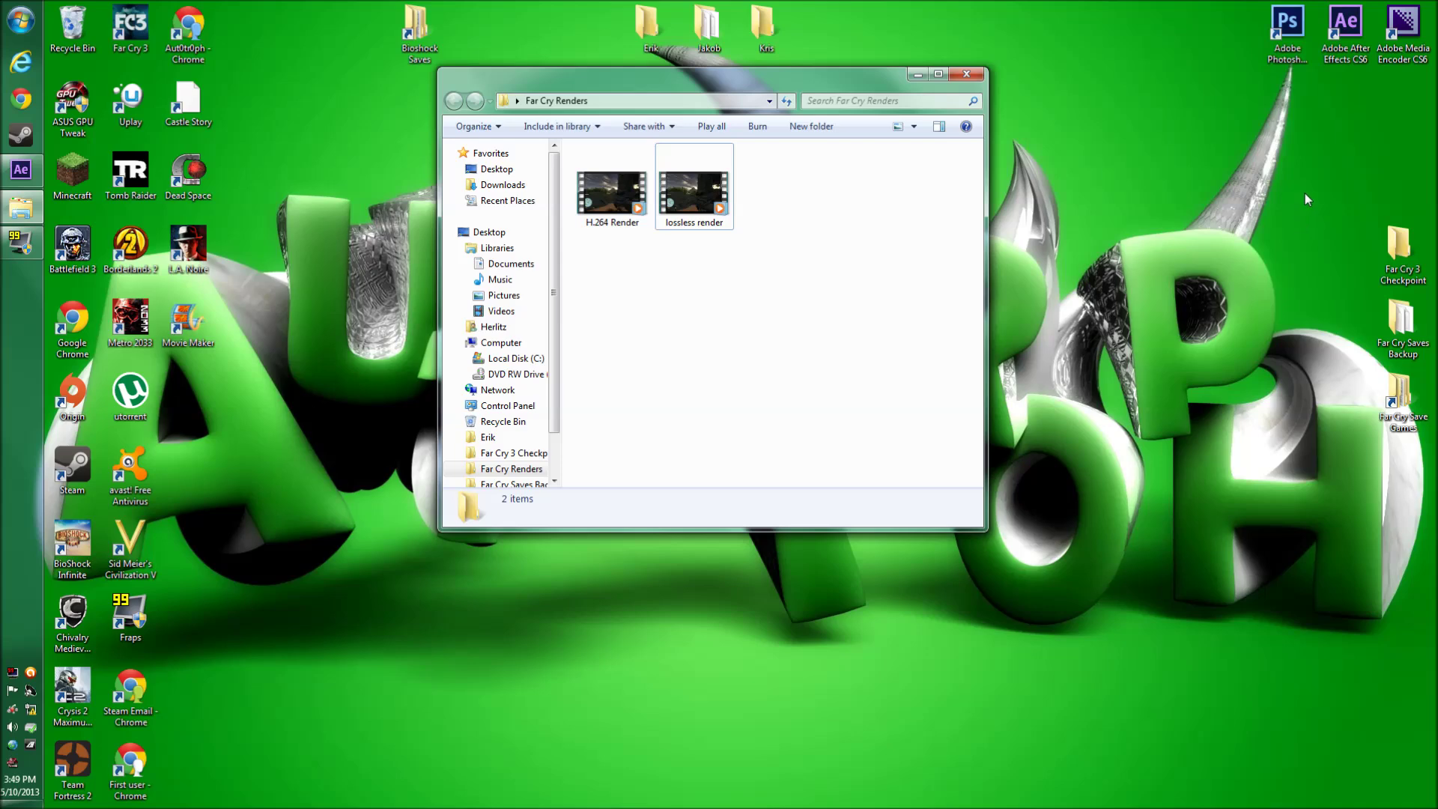
Launch Adobe Media Encoder CS6 from its desktop shortcut and close the Far Cry Renders window
left_click(20, 20)
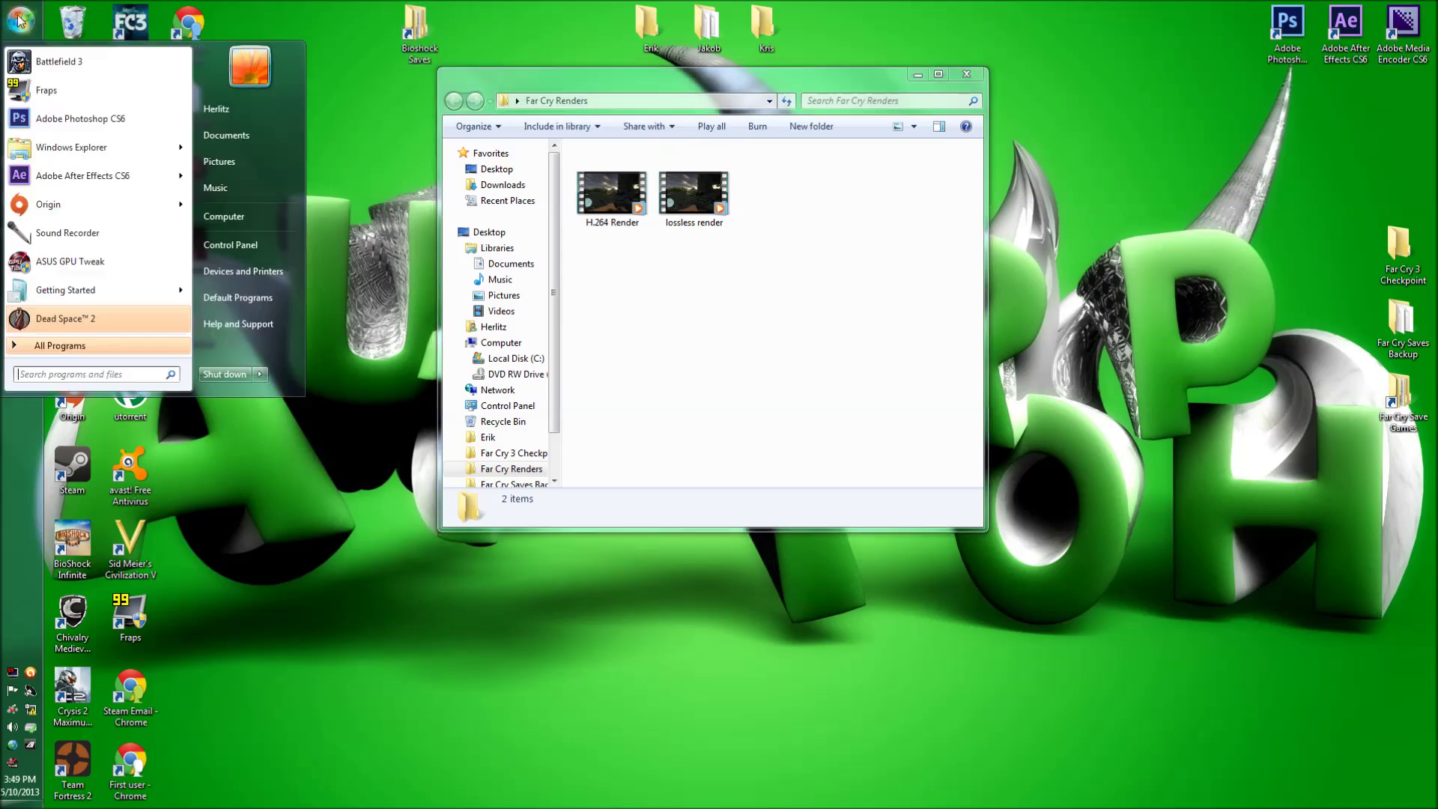
type("adobe med")
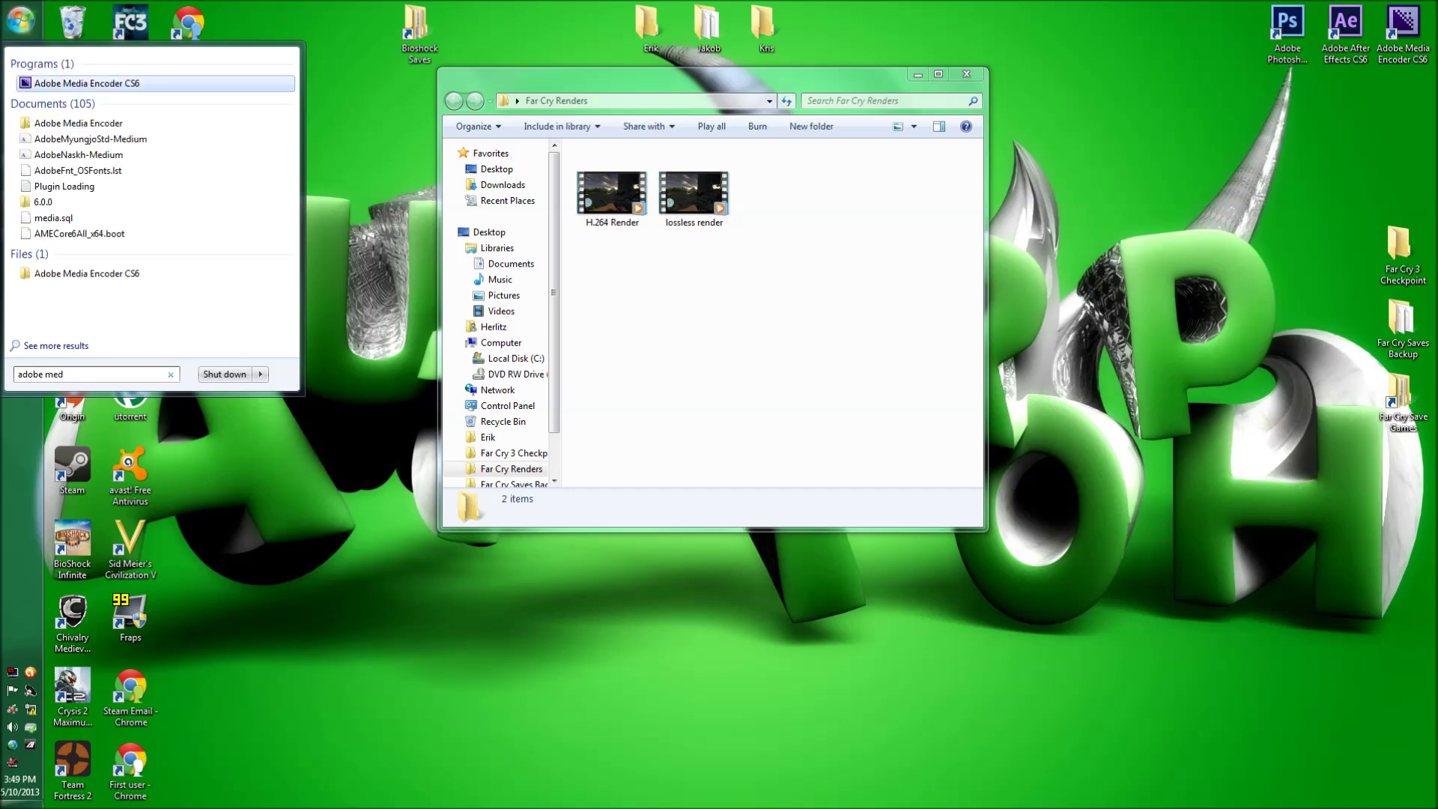
key("BackSpace")
key("BackSpace")
key("BackSpace")
key("BackSpace")
left_click(1133, 172)
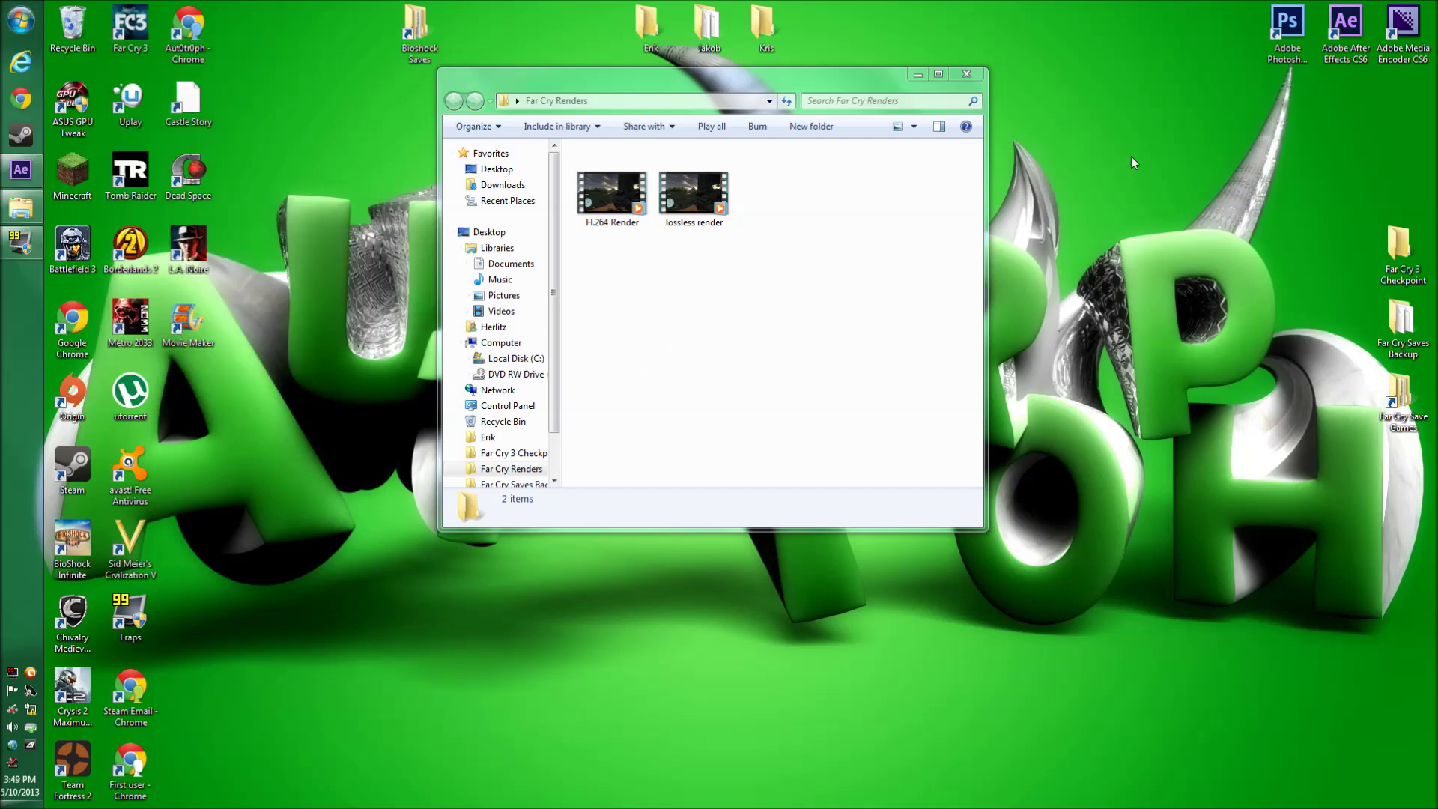
double_click(1391, 61)
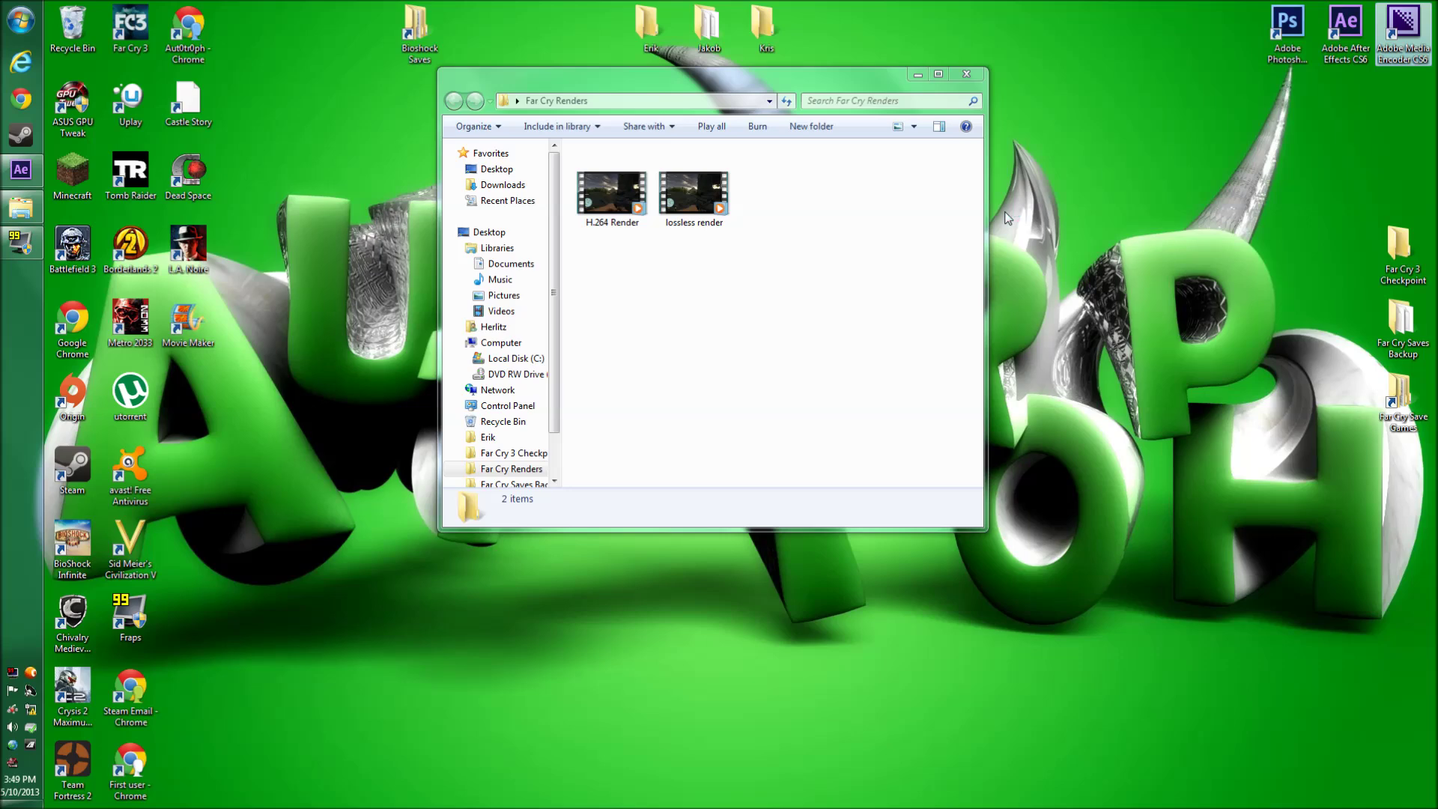
left_click(966, 74)
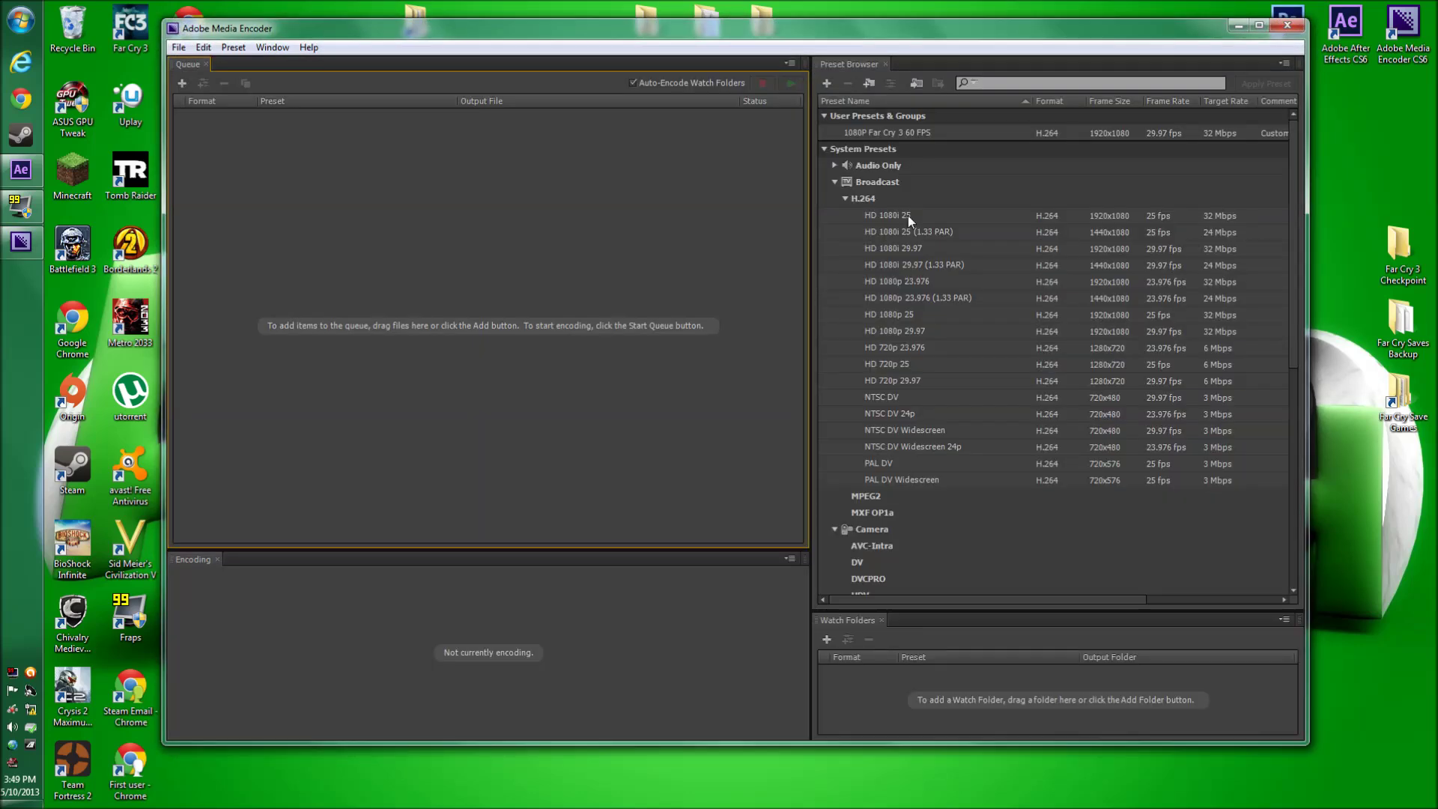
Import lossless render.avi into the Media Encoder queue
mouse_move(897, 224)
double_click(501, 196)
left_click(442, 172)
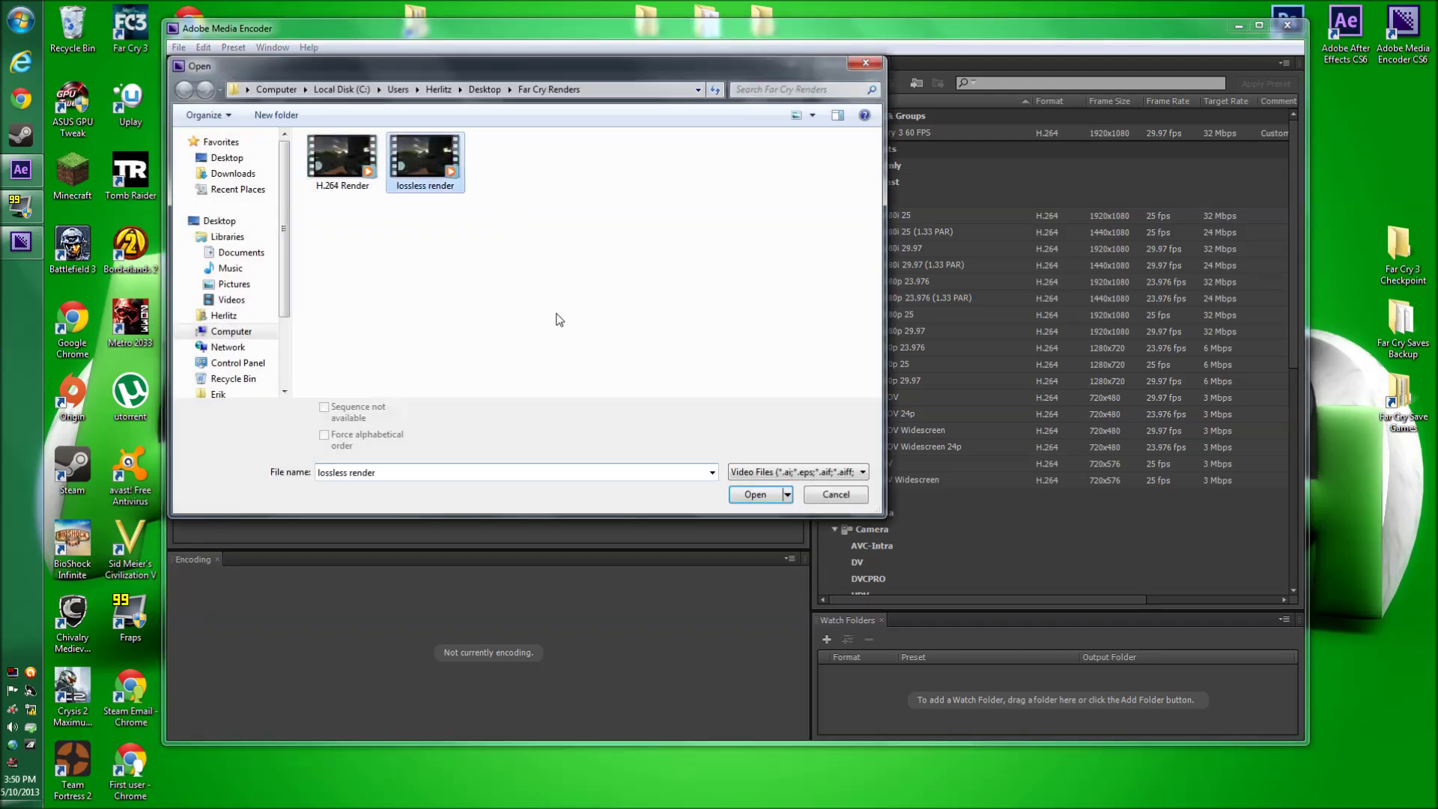
left_click(755, 494)
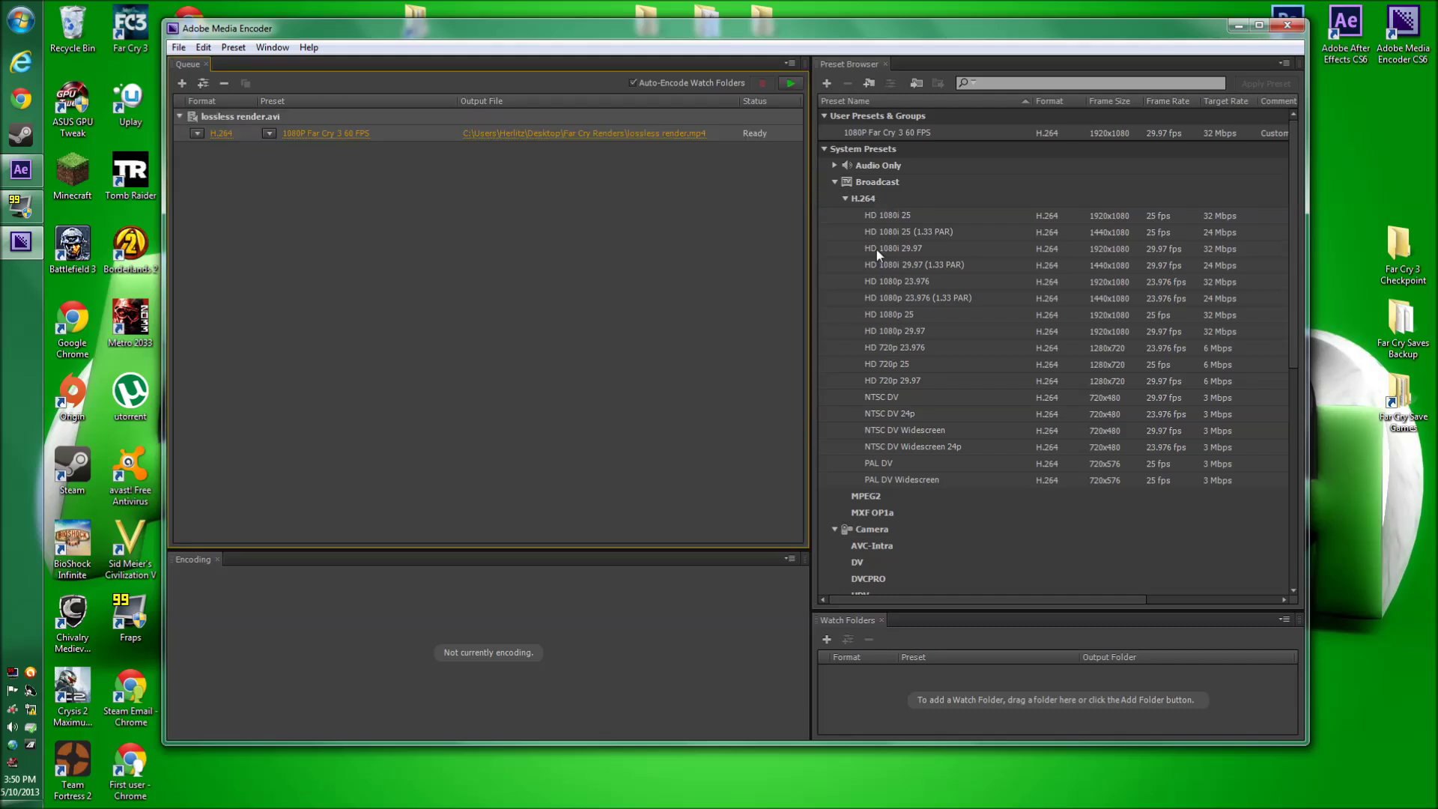
Select the HD 1080p 29.97 H.264 preset and start a new preset from it
left_click(887, 331)
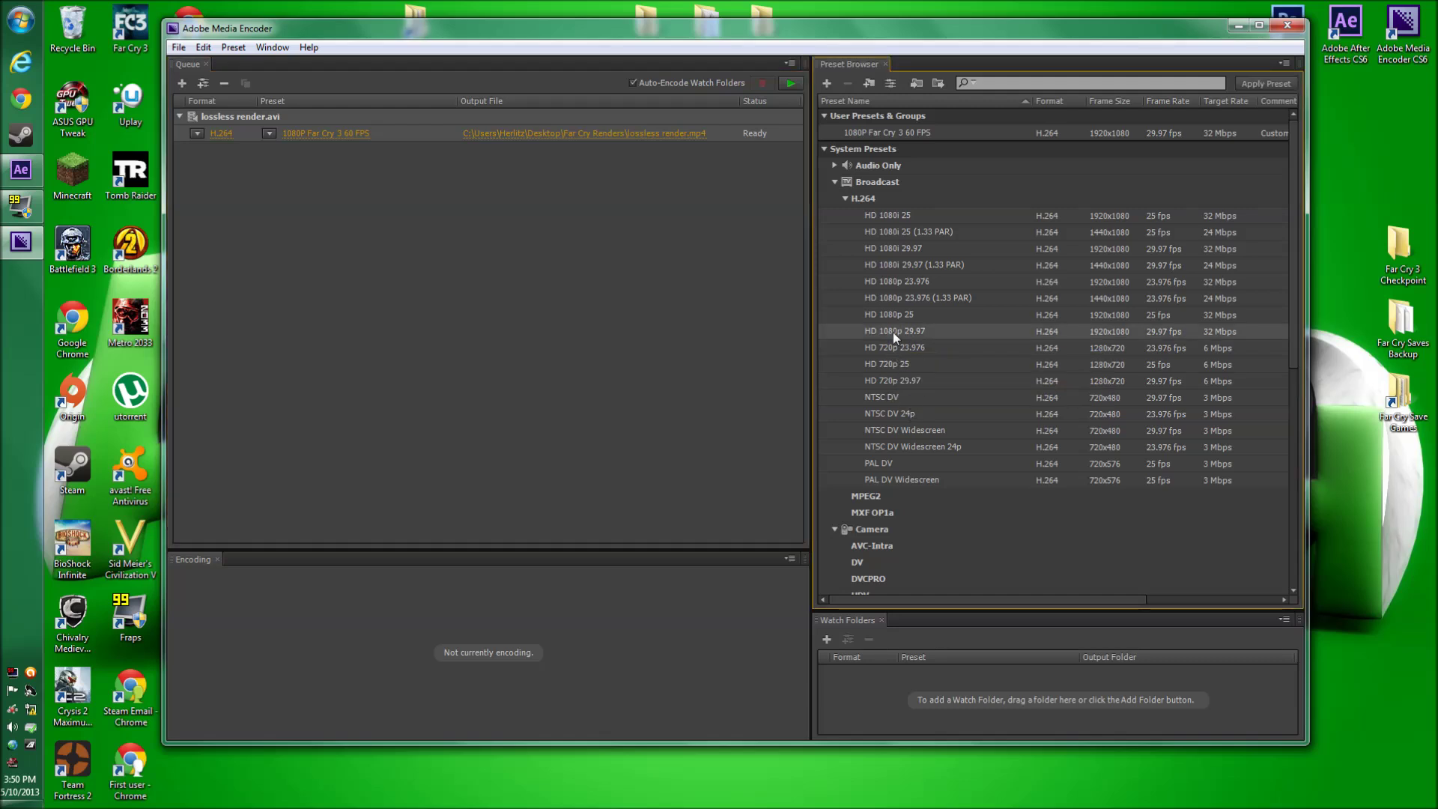
left_click(903, 383)
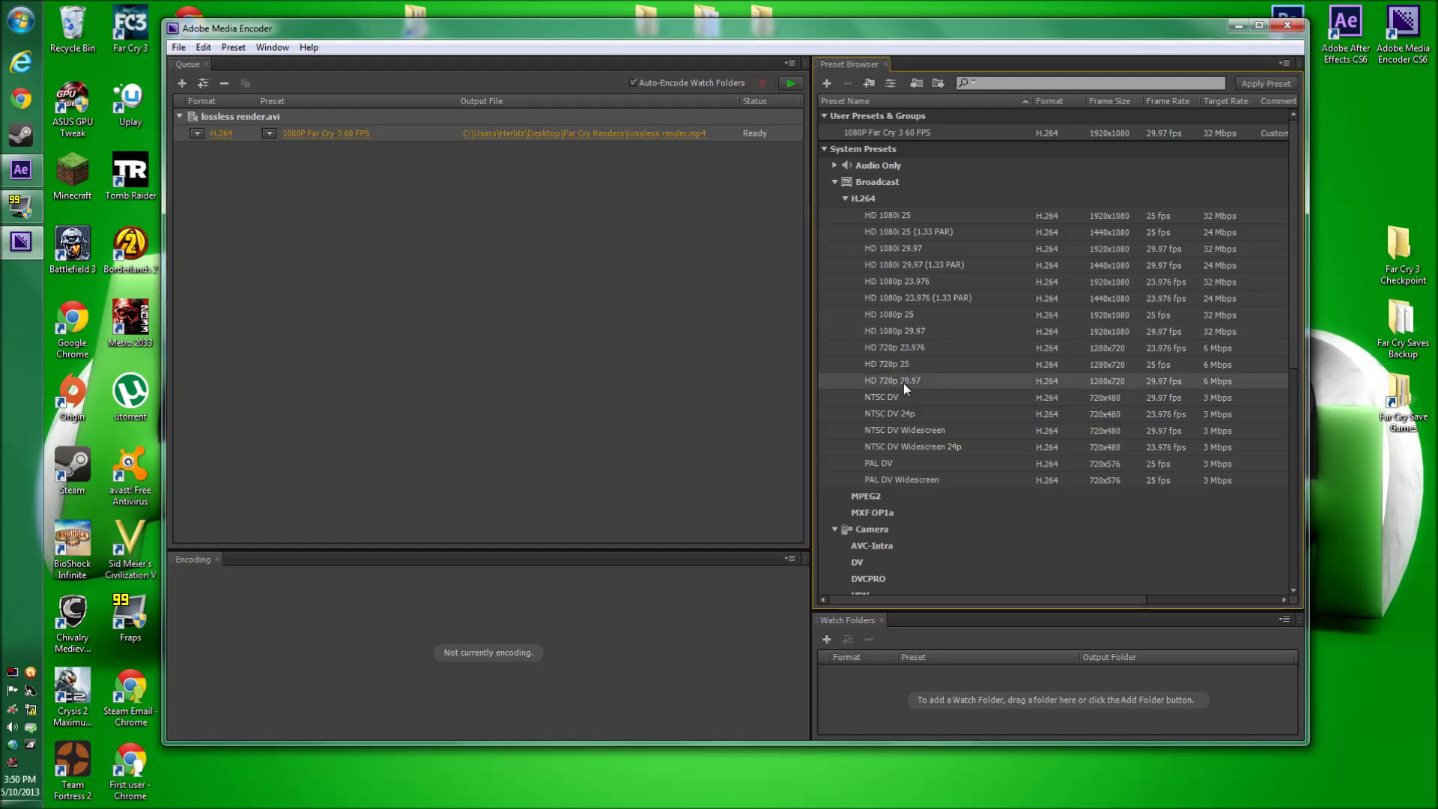
left_click(904, 328)
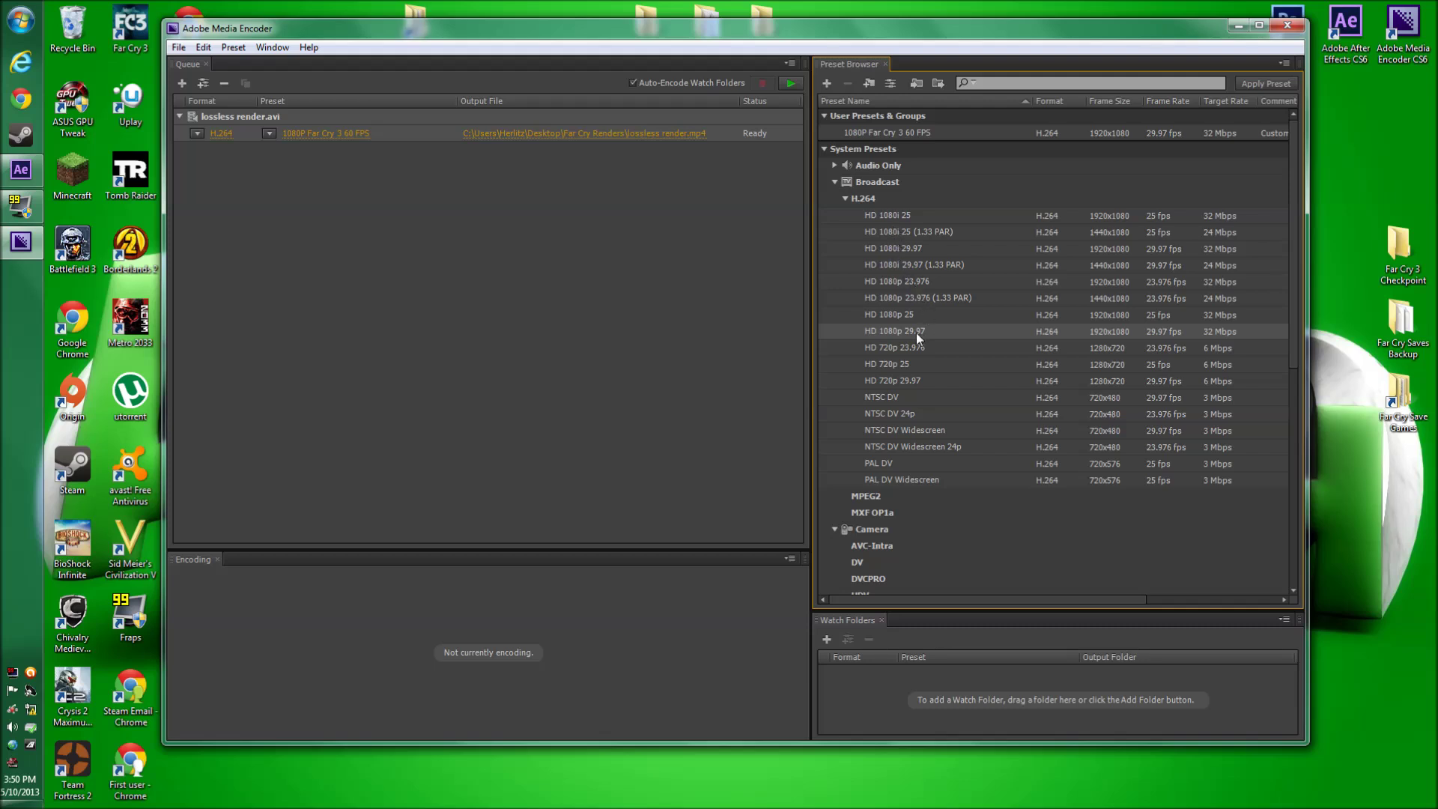
mouse_move(915, 332)
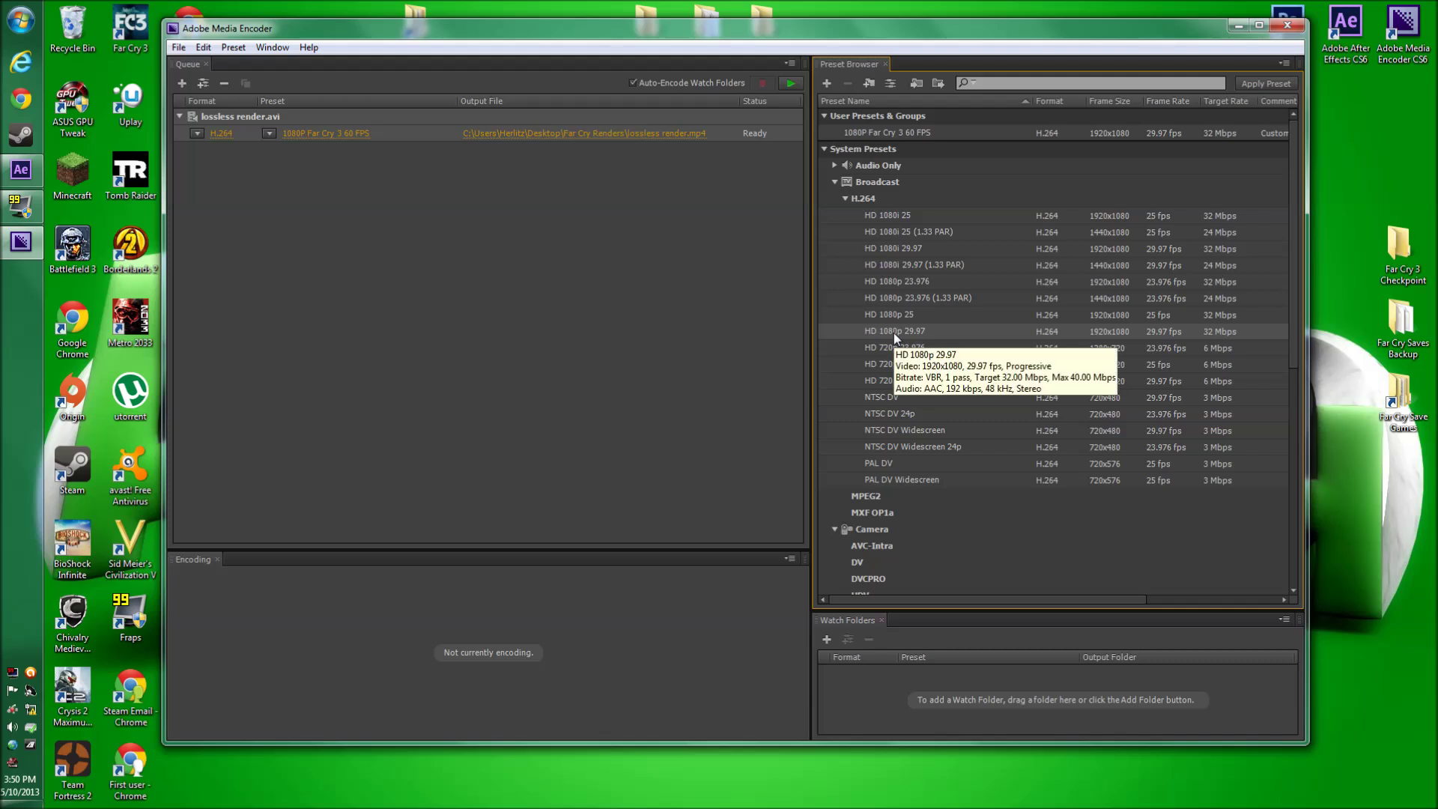
left_click(827, 83)
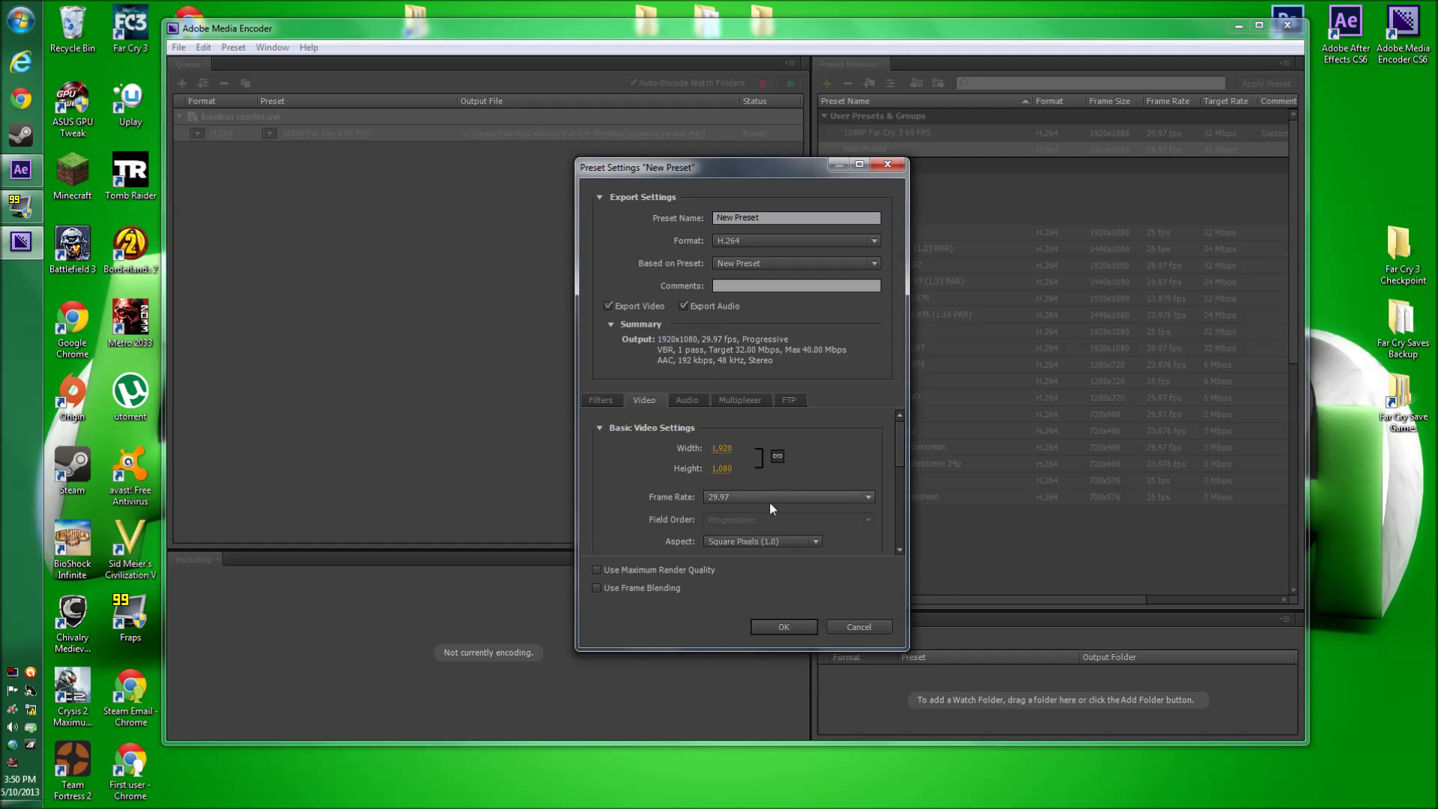
Try a 60 fps frame rate, discard the new preset, and accept the queued item's export settings
left_click(749, 500)
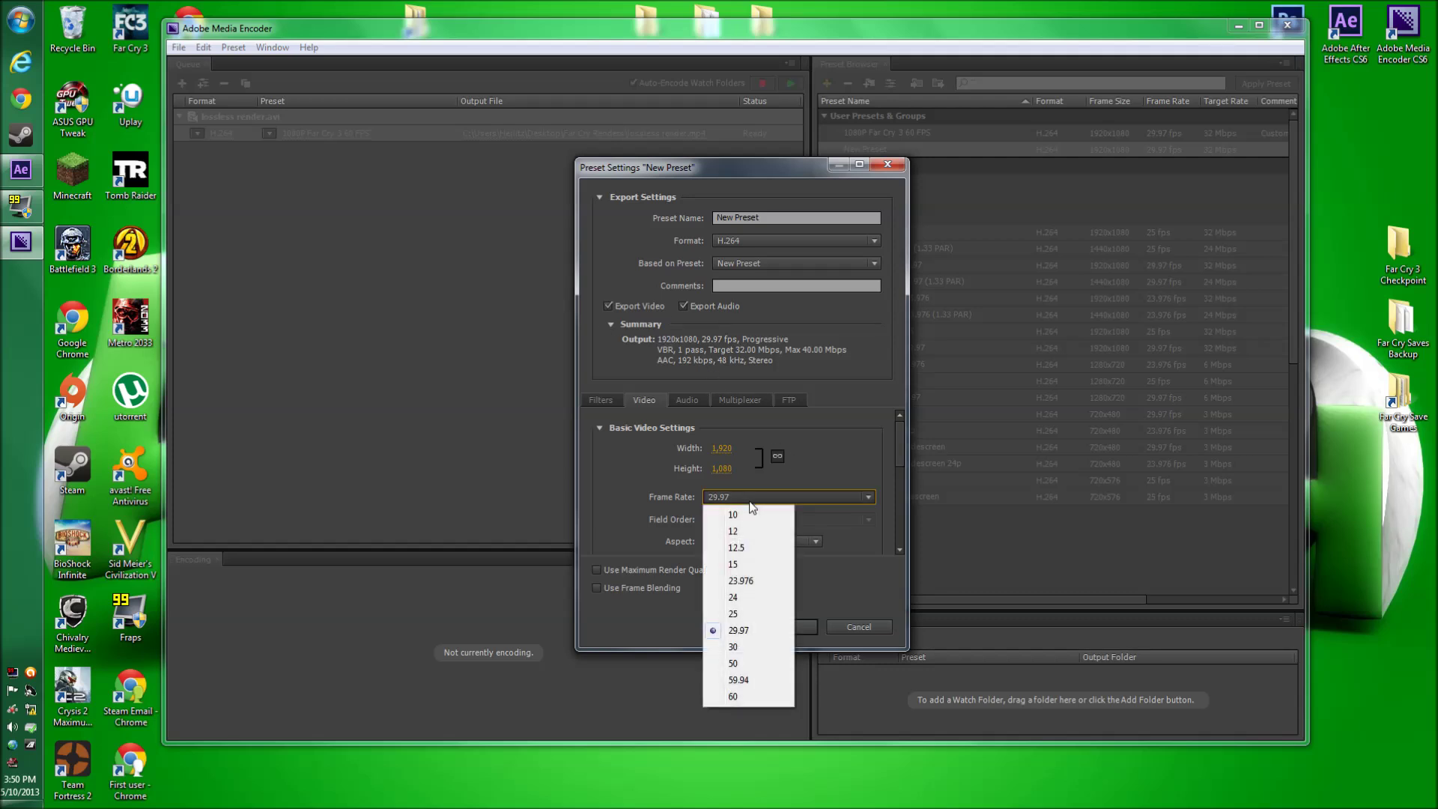
left_click(750, 695)
left_click(865, 624)
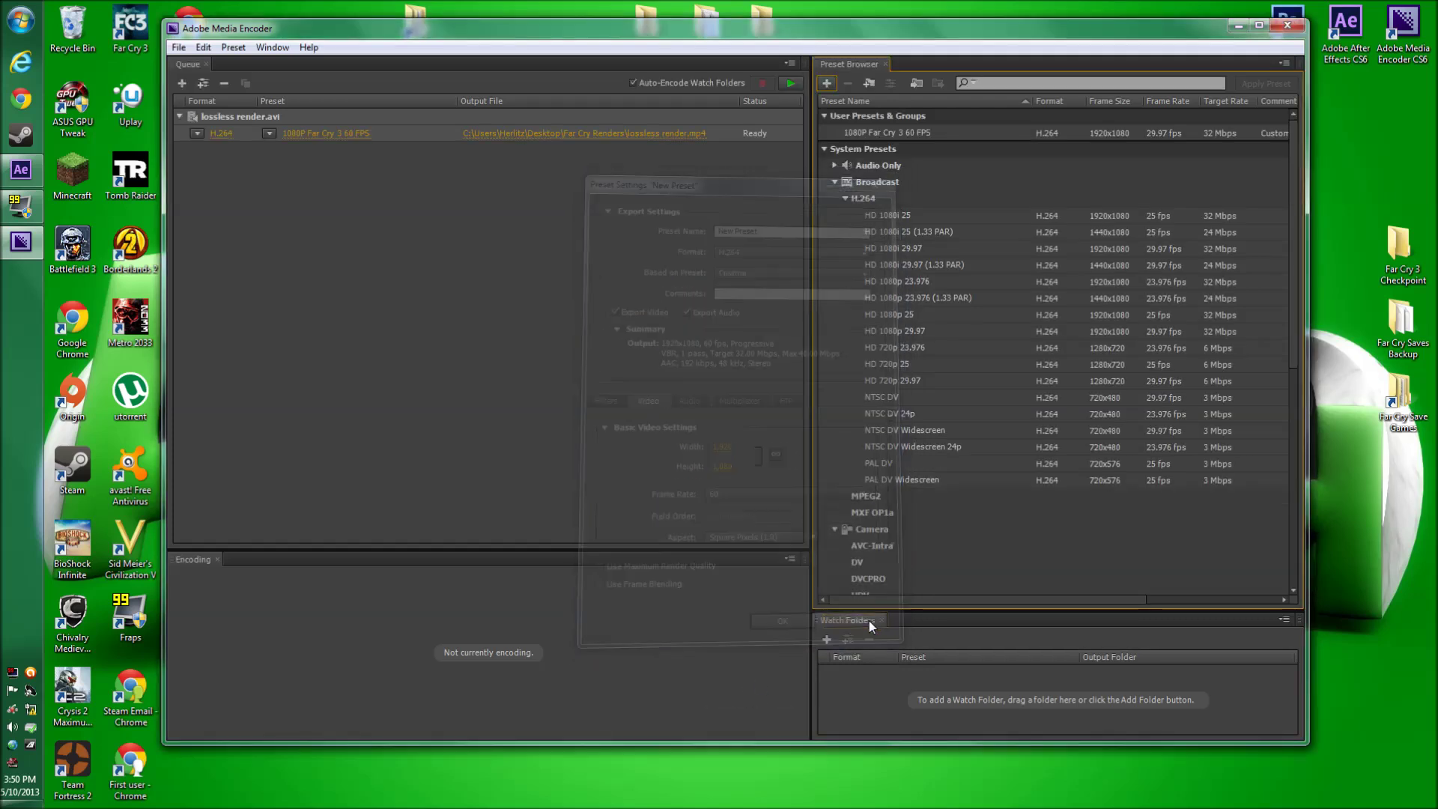
left_click(309, 134)
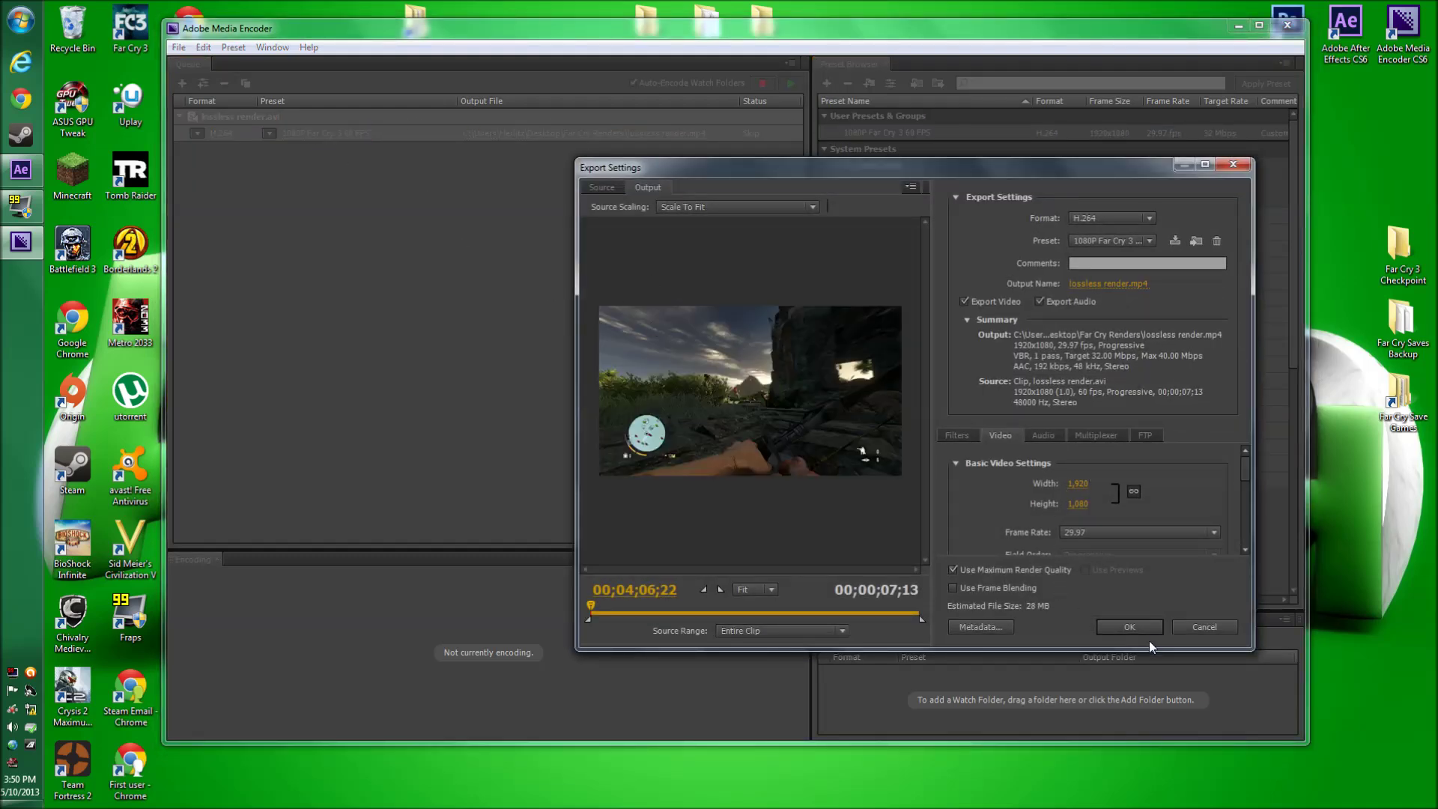
left_click(1137, 629)
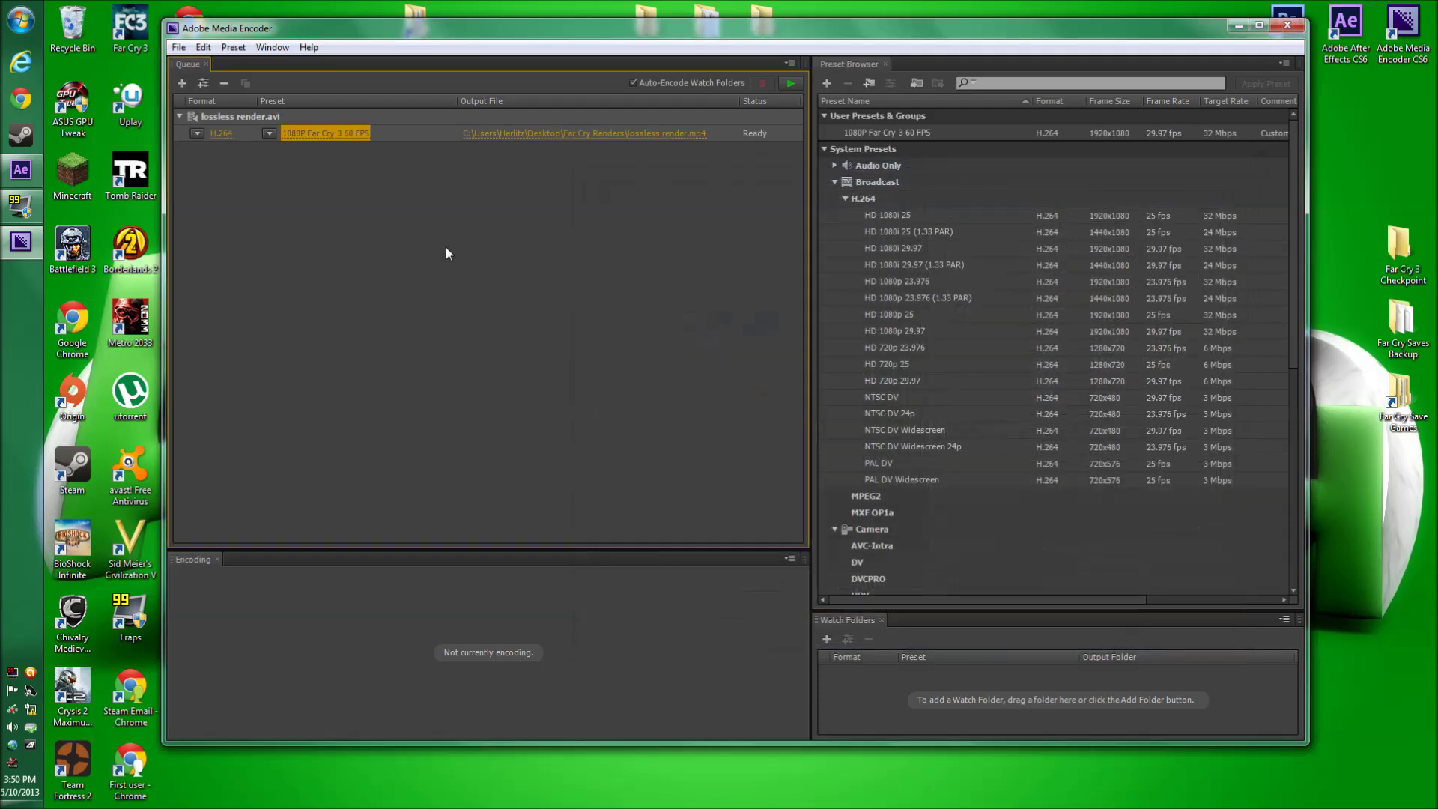
Set the output file name to lossless render compressed.mp4 in Far Cry Renders
left_click(567, 140)
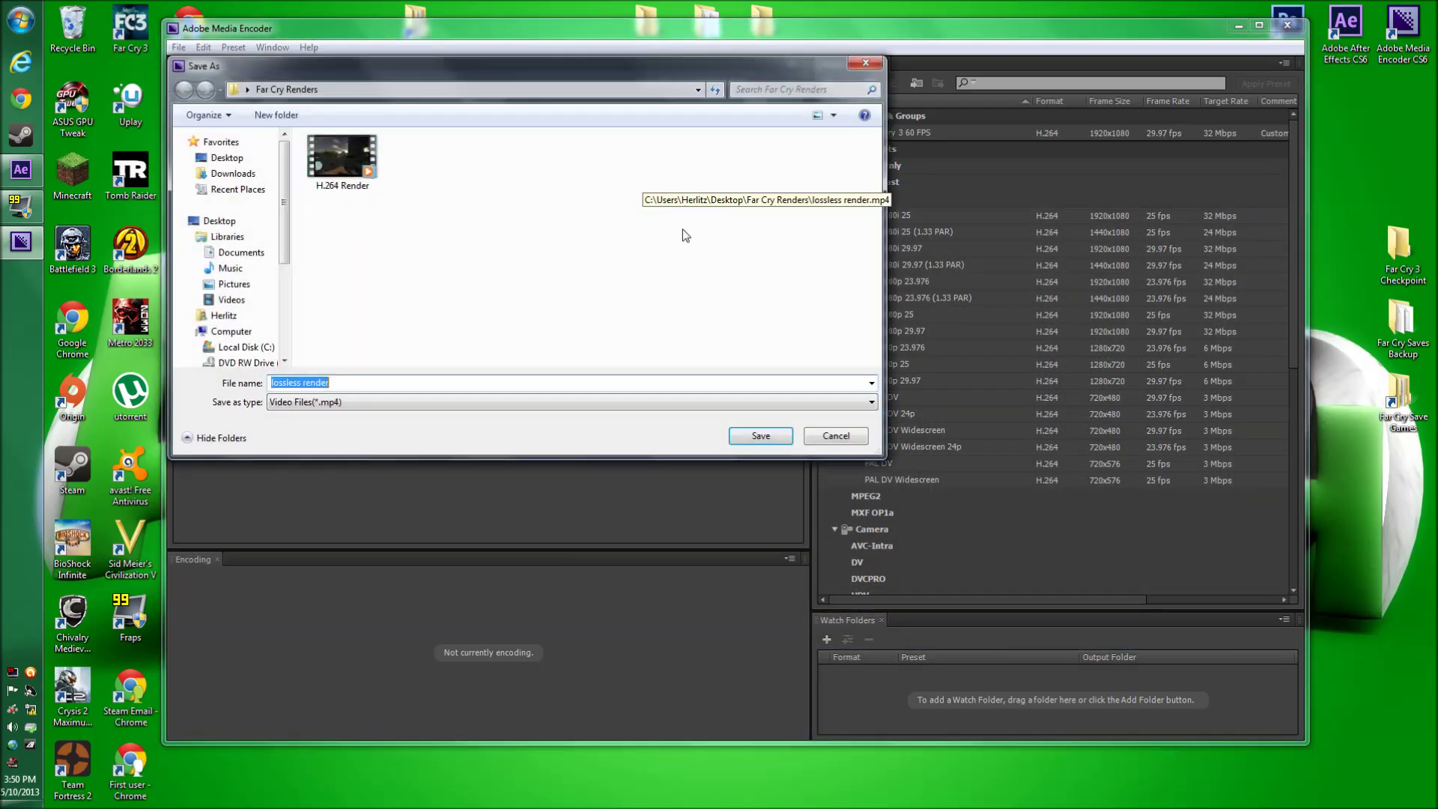
type("los")
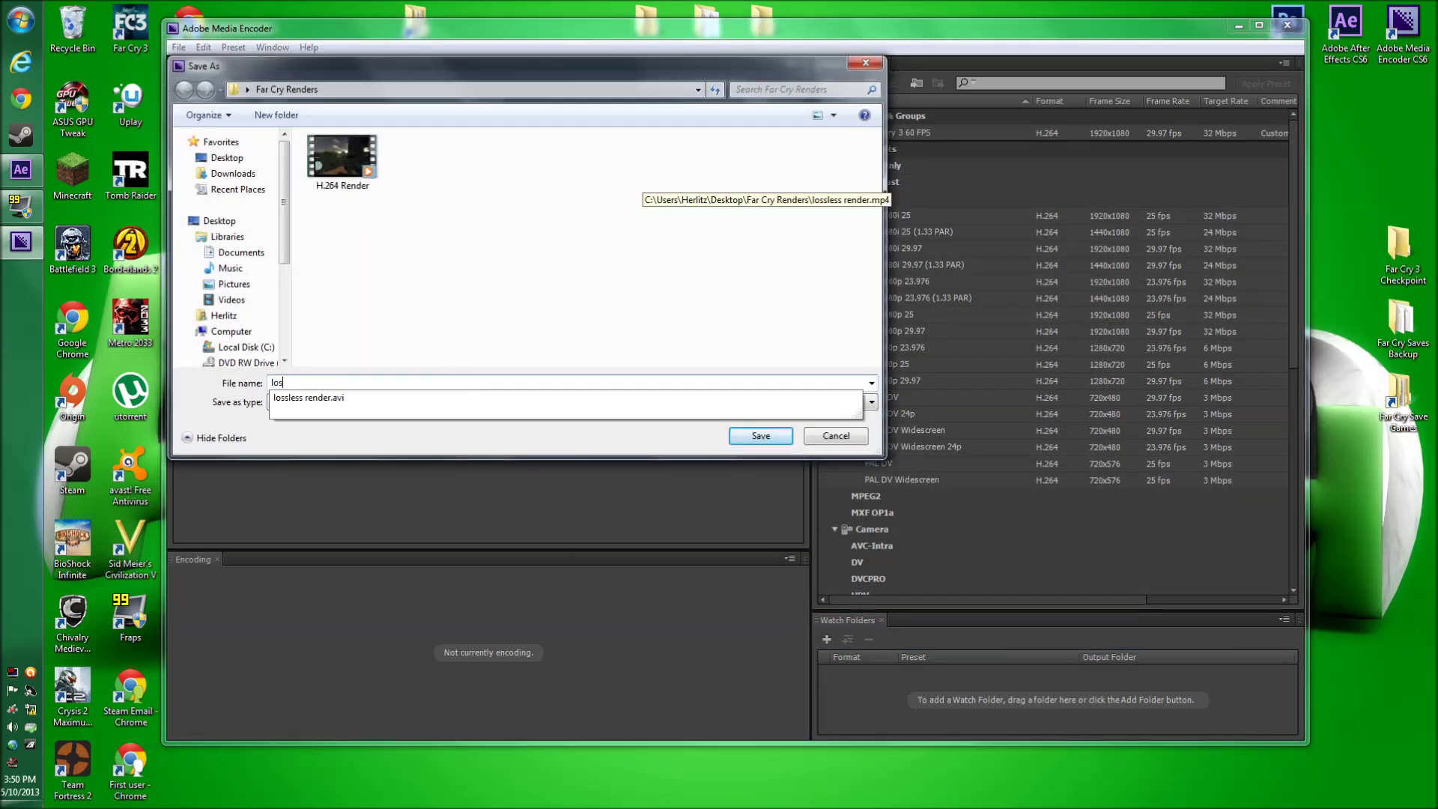
type("sless render compressed")
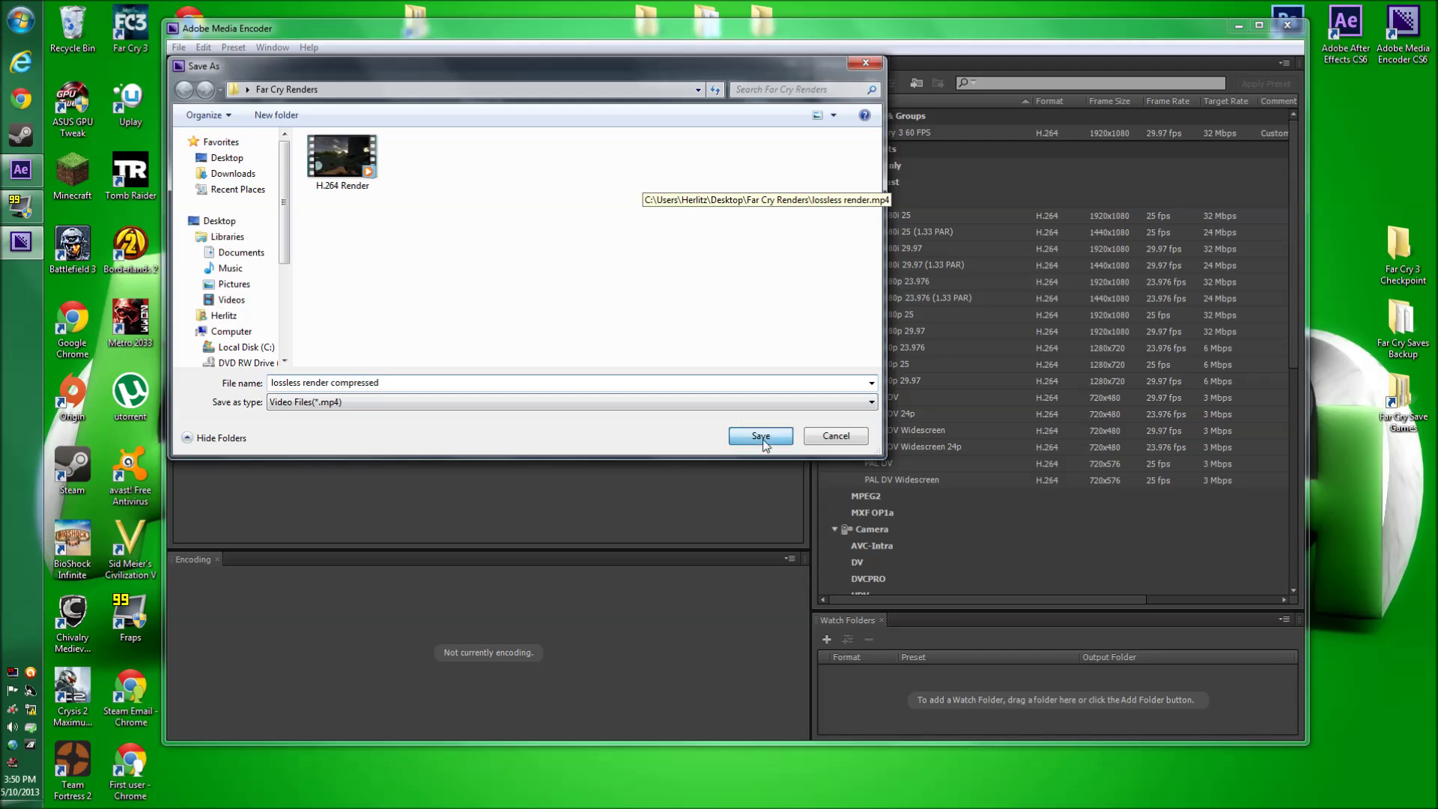
left_click(761, 438)
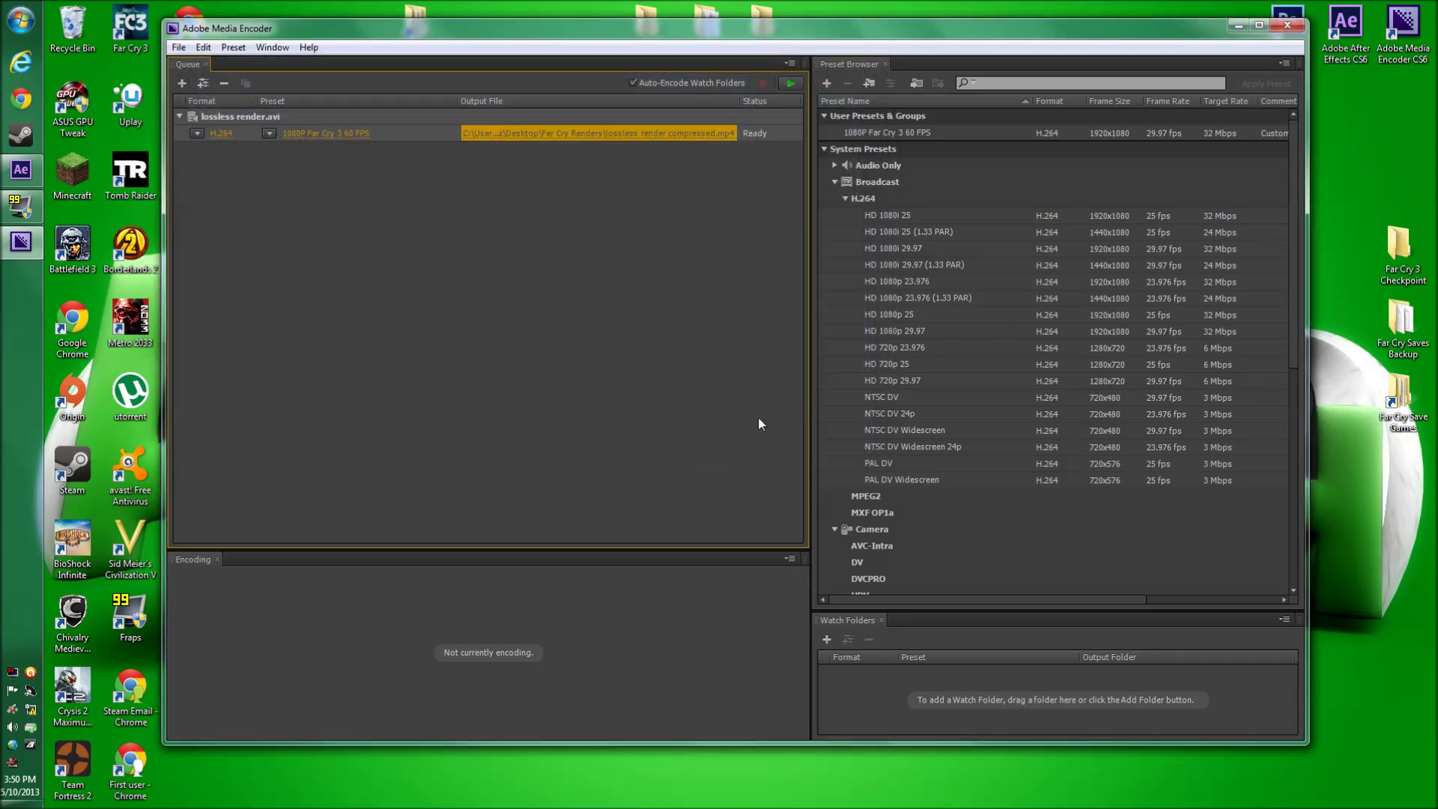
Encode lossless render compressed.mp4 from the queue, then close Media Encoder once it finishes
left_click(792, 83)
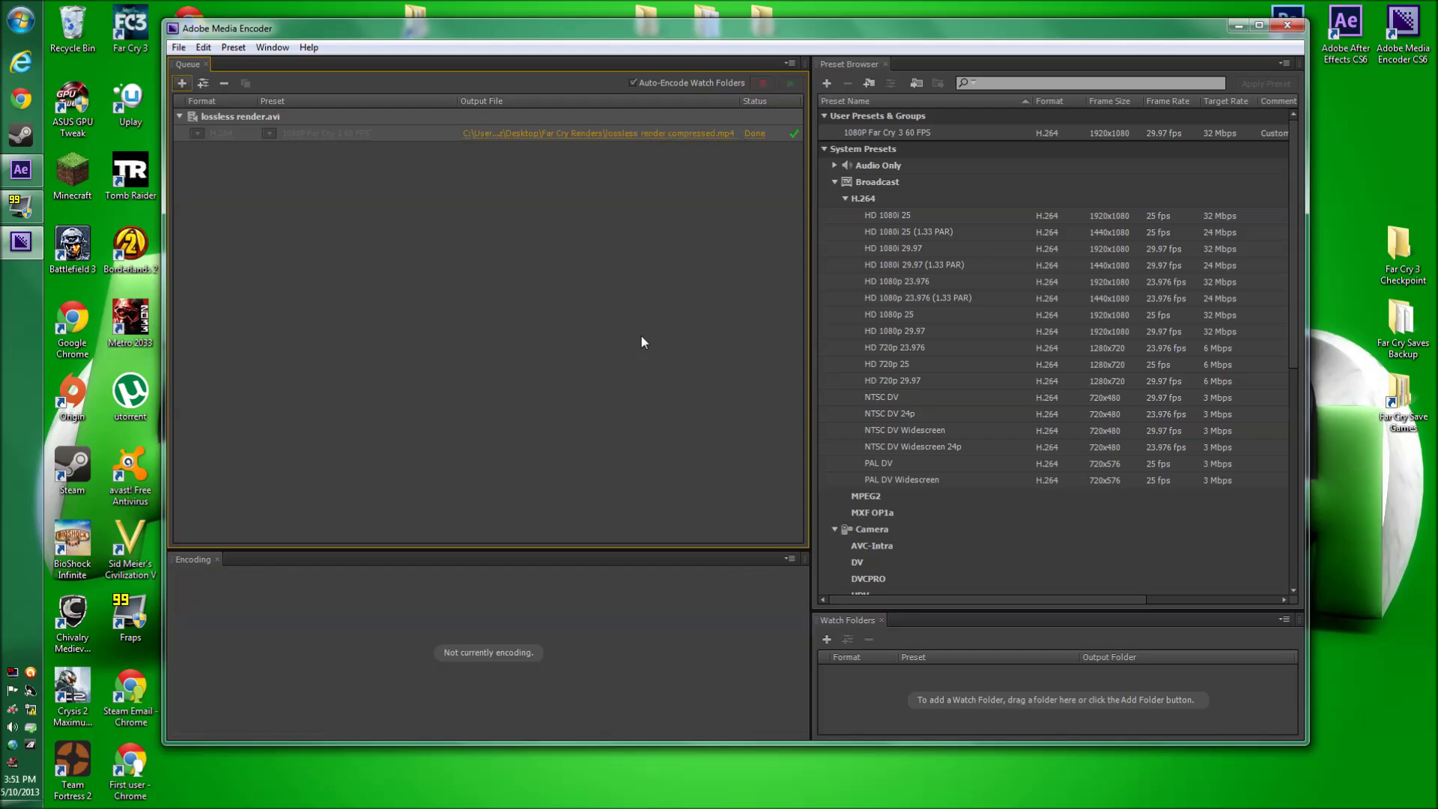
left_click(1288, 26)
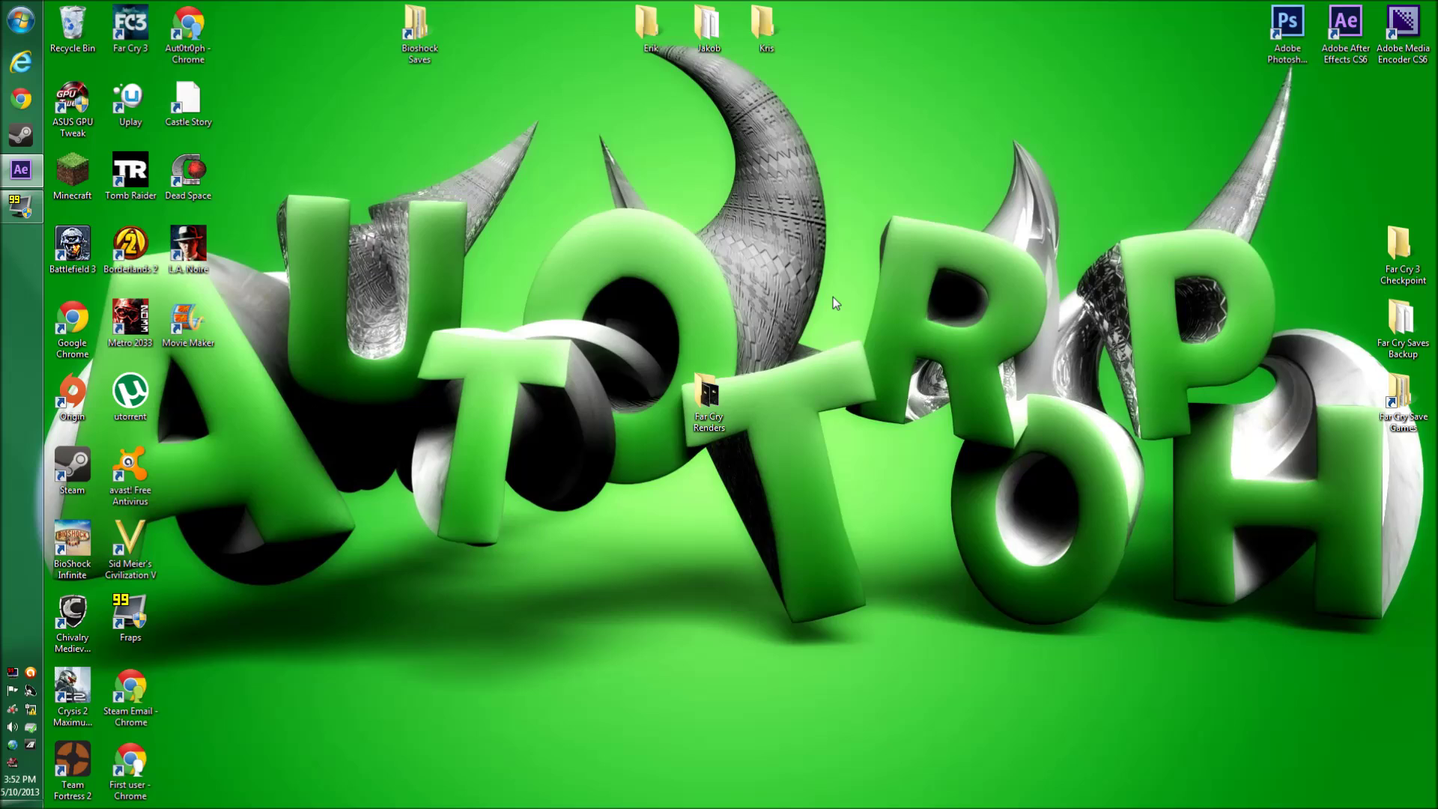
Open Far Cry Renders, play lossless render compressed, and compare its 29.8 MB size with the 2.59 GB original
double_click(710, 400)
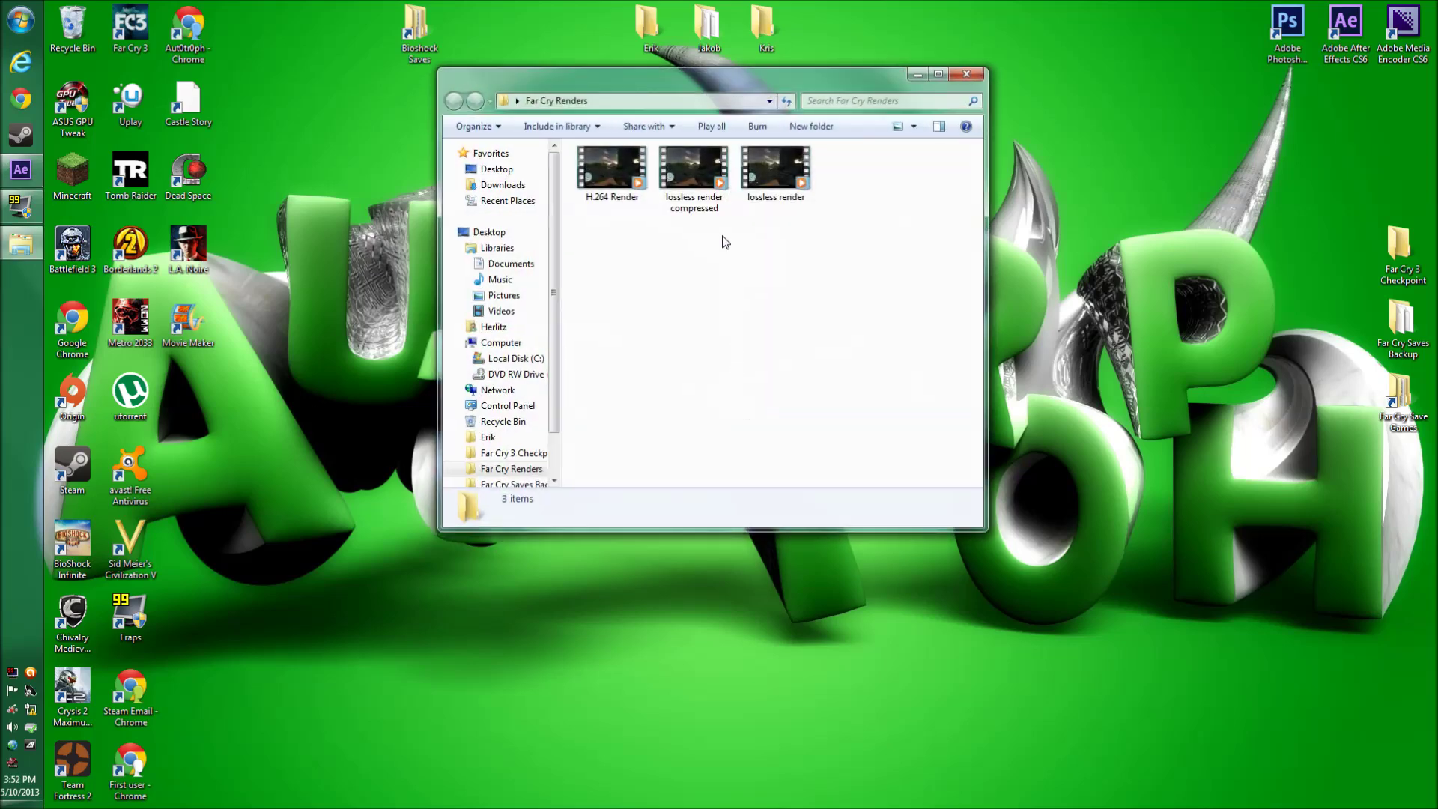
left_click_drag(731, 97, 769, 128)
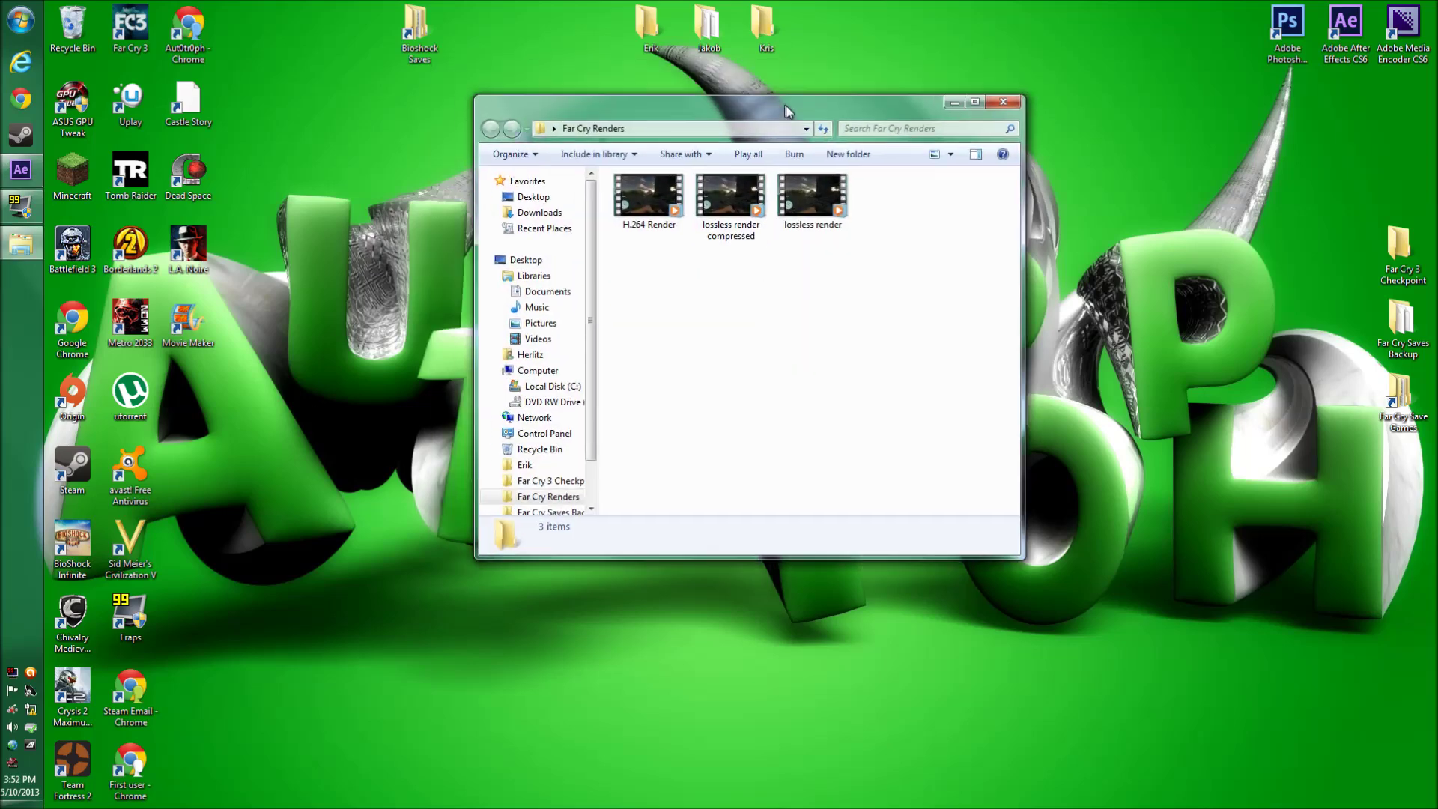
double_click(741, 226)
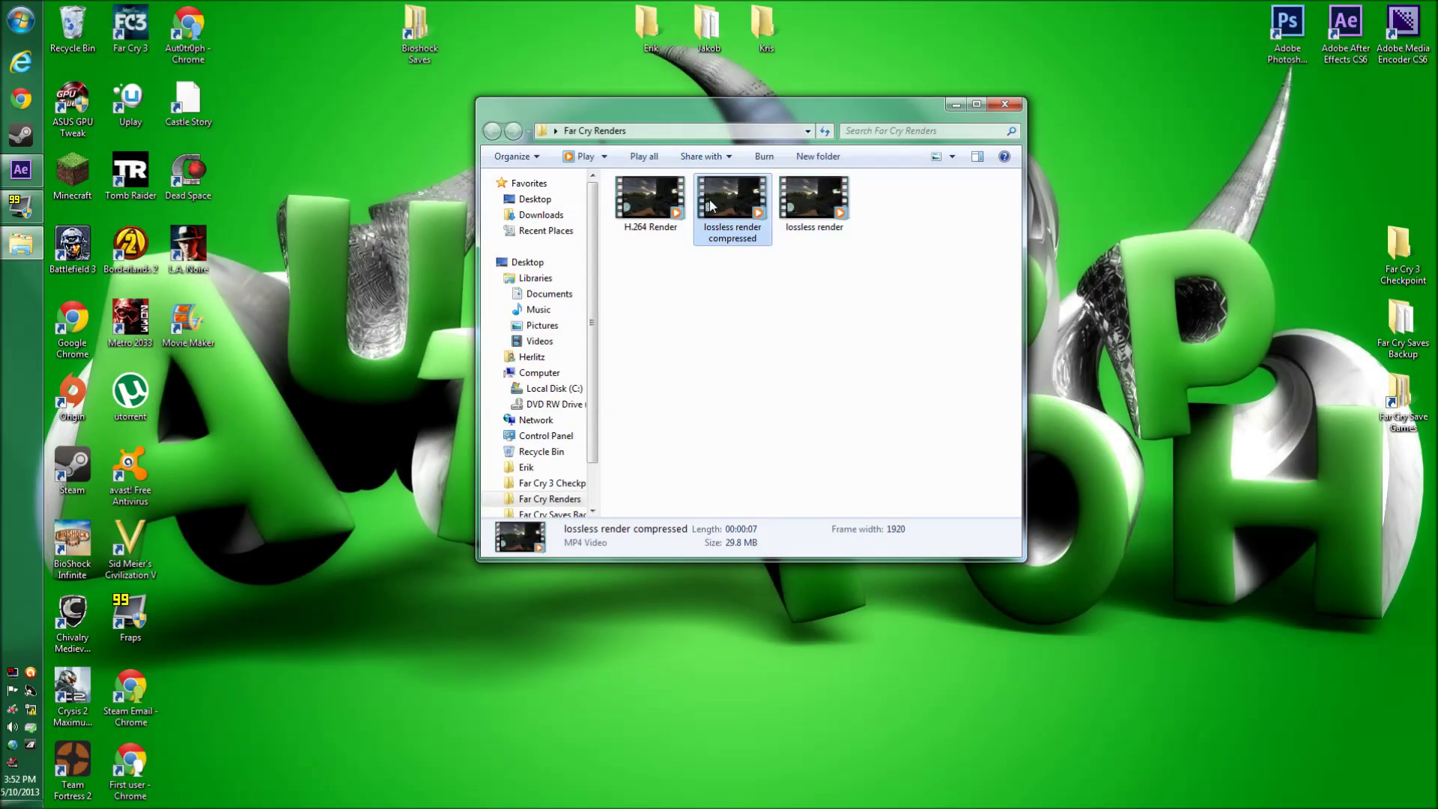
left_click(823, 215)
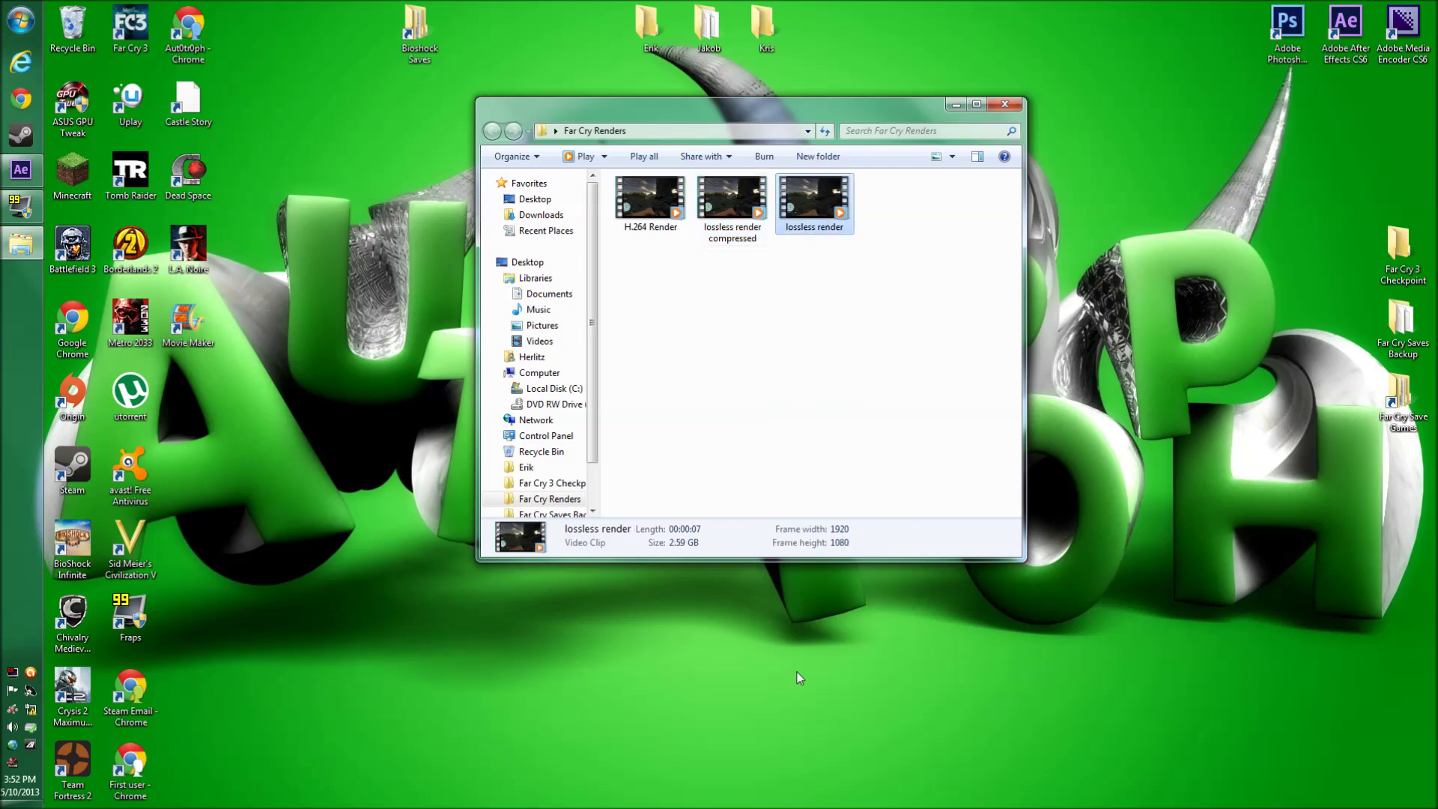